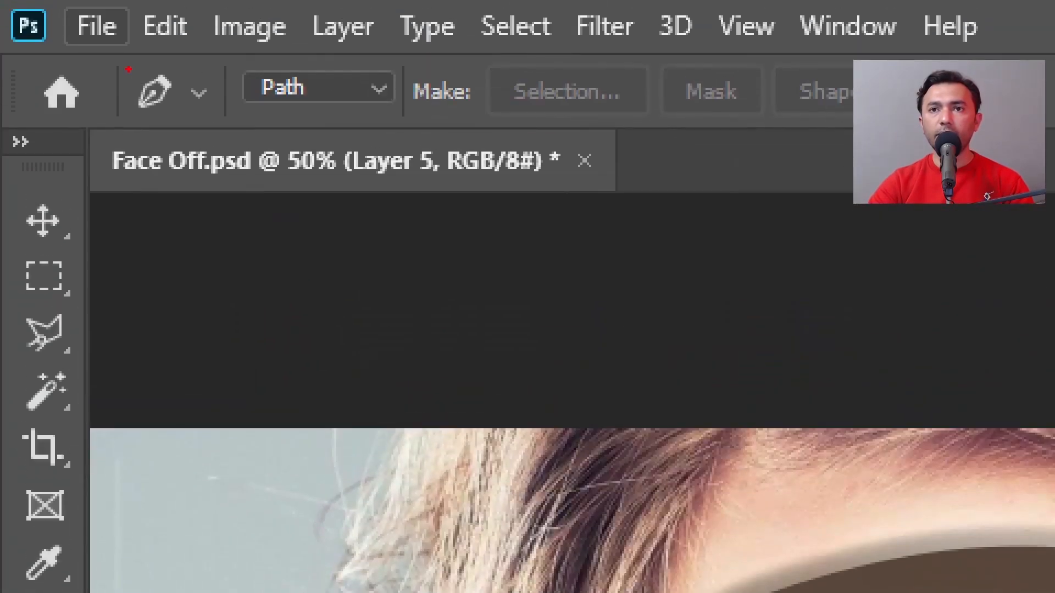
{"action": "mouse_move", "coordinate": [83, 61]}
{"action": "left_mouse_down"}
{"action": "mouse_move", "coordinate": [109, 43]}
{"action": "mouse_move", "coordinate": [107, 66]}
{"action": "left_mouse_up"}
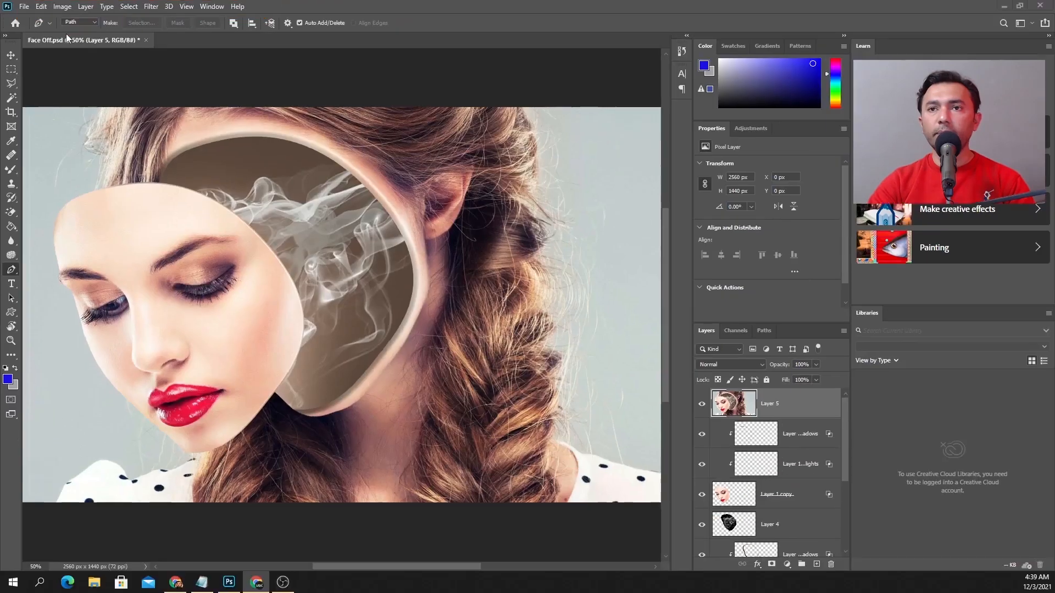
{"action": "left_click", "coordinate": [28, 7]}
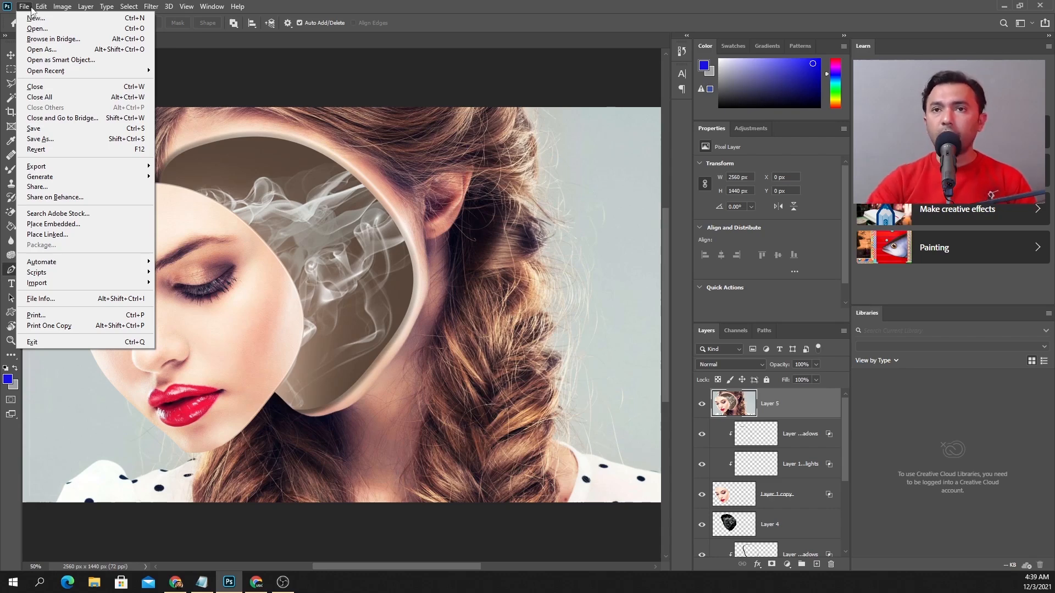
{"action": "mouse_move", "coordinate": [42, 9]}
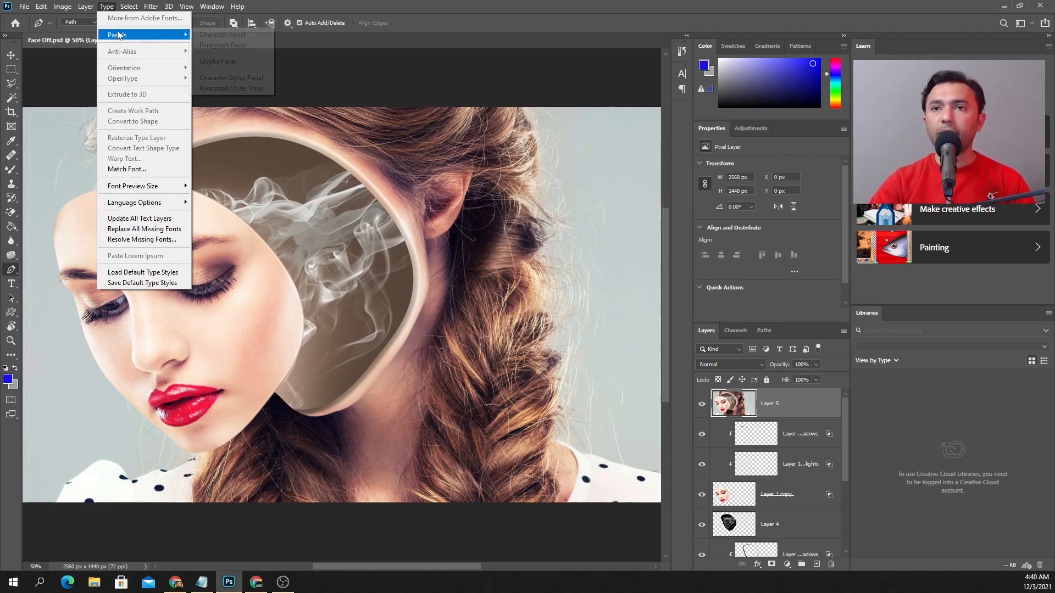
Show the Character panel for type settings and hide it again
{"action": "mouse_move", "coordinate": [121, 35]}
{"action": "left_click", "coordinate": [229, 37]}
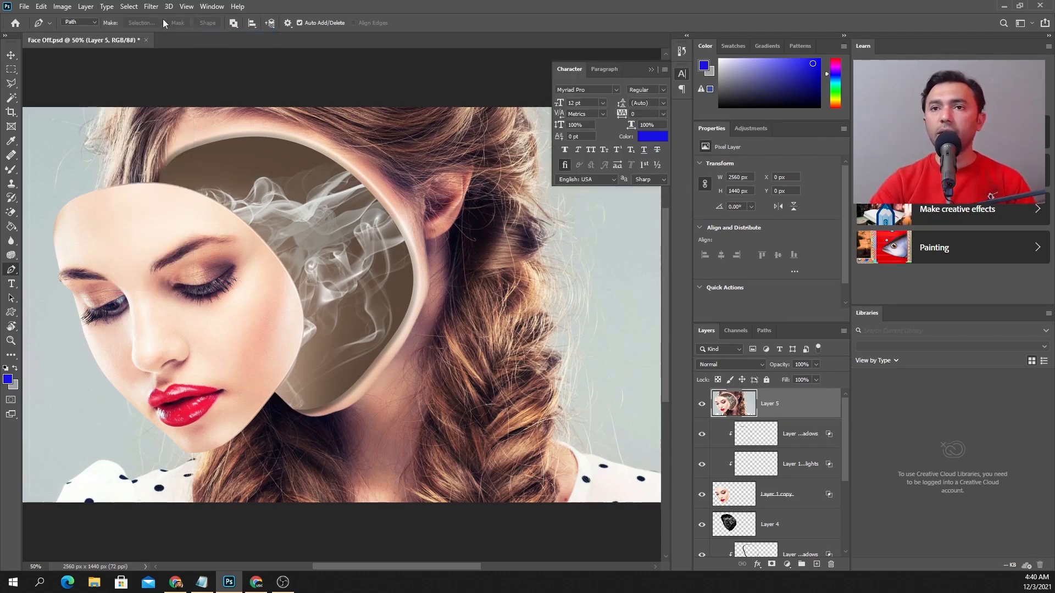
{"action": "left_click", "coordinate": [108, 7]}
{"action": "mouse_move", "coordinate": [122, 36]}
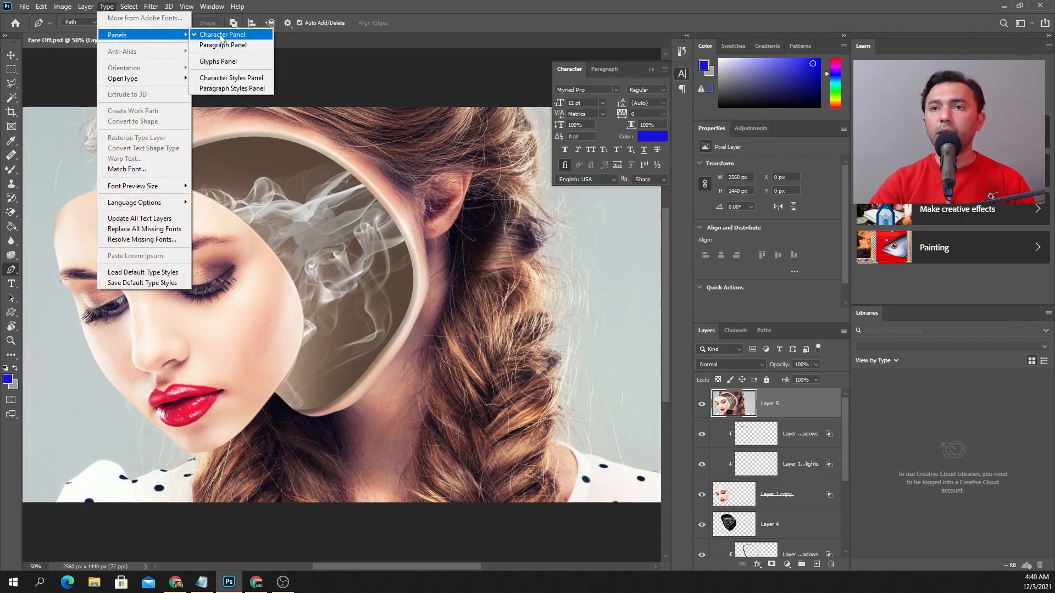
{"action": "left_click", "coordinate": [199, 36]}
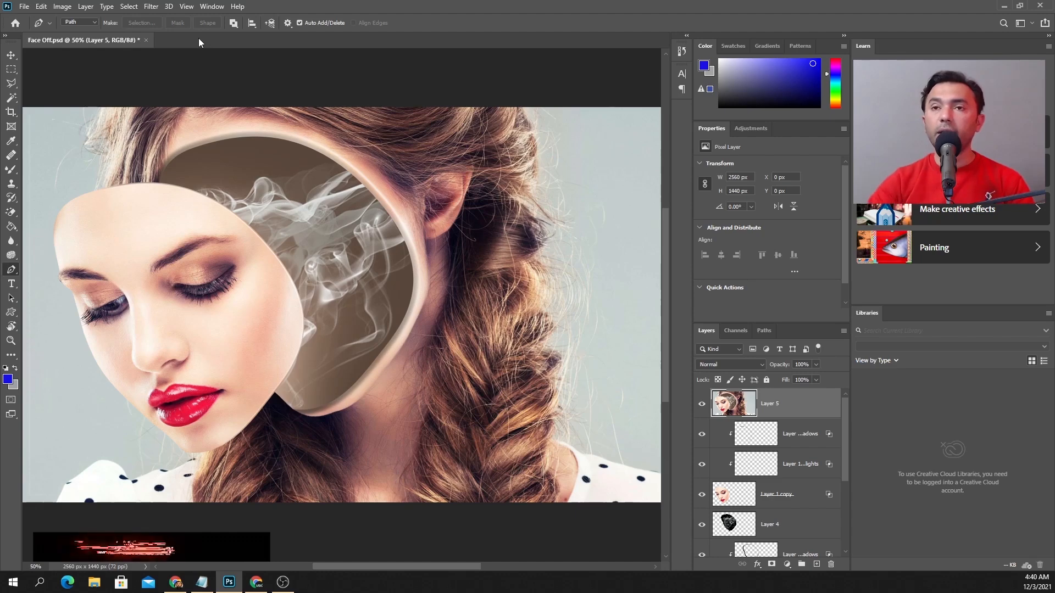
{"action": "left_click", "coordinate": [130, 7]}
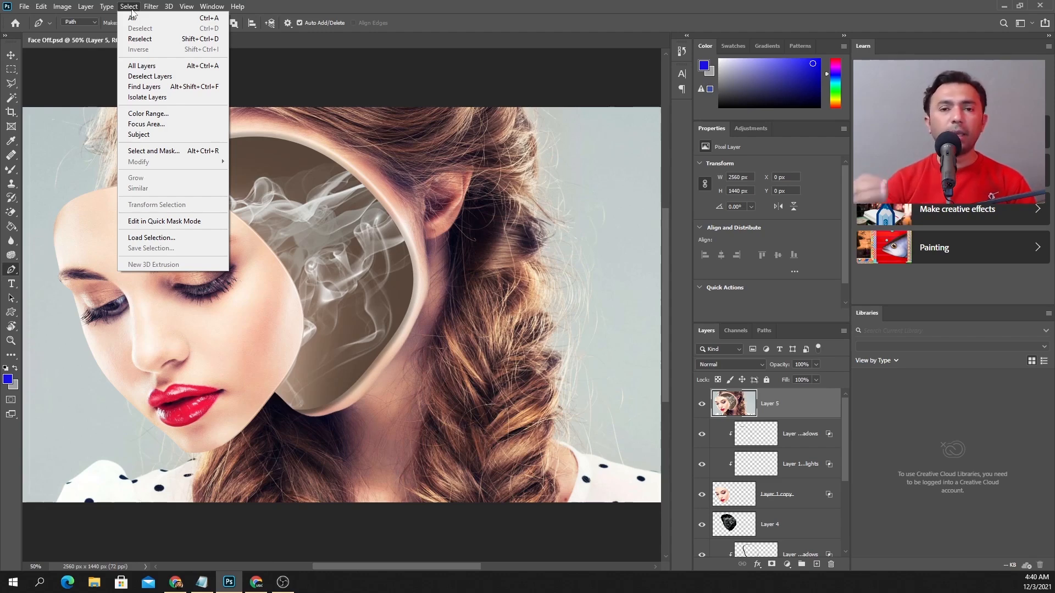
{"action": "mouse_move", "coordinate": [24, 6]}
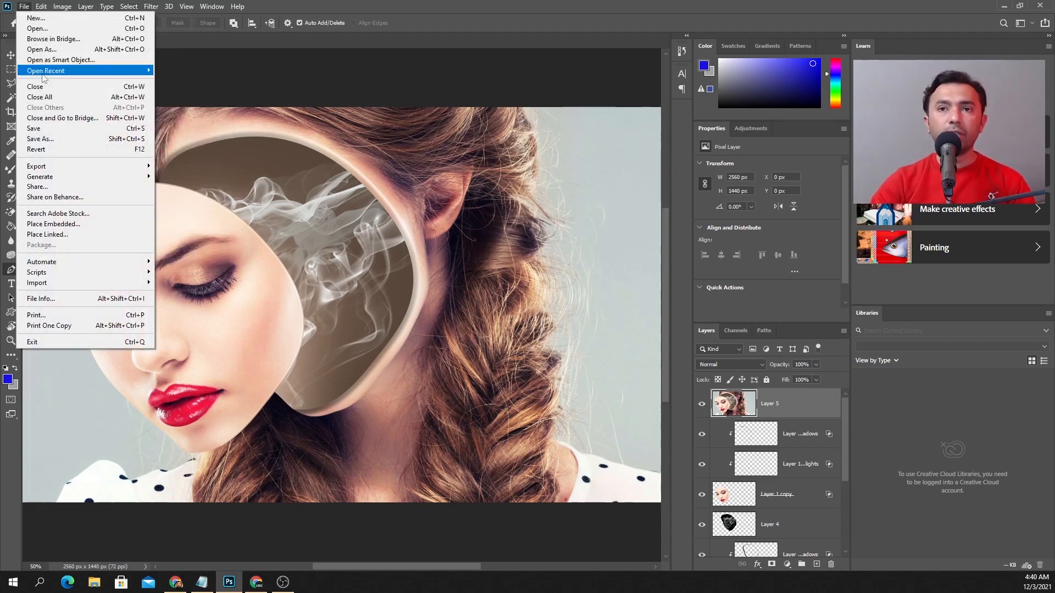
Activate the Magnetic Lasso Tool and switch from it to the Magic Wand Tool
{"action": "left_click", "coordinate": [12, 85]}
{"action": "right_click", "coordinate": [12, 86]}
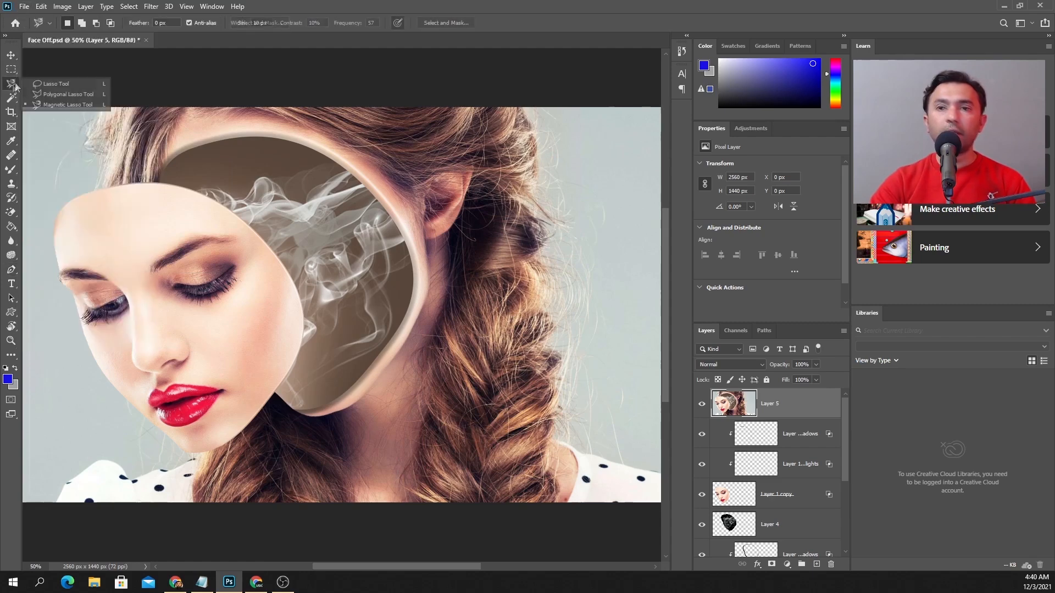
{"action": "left_click", "coordinate": [37, 105]}
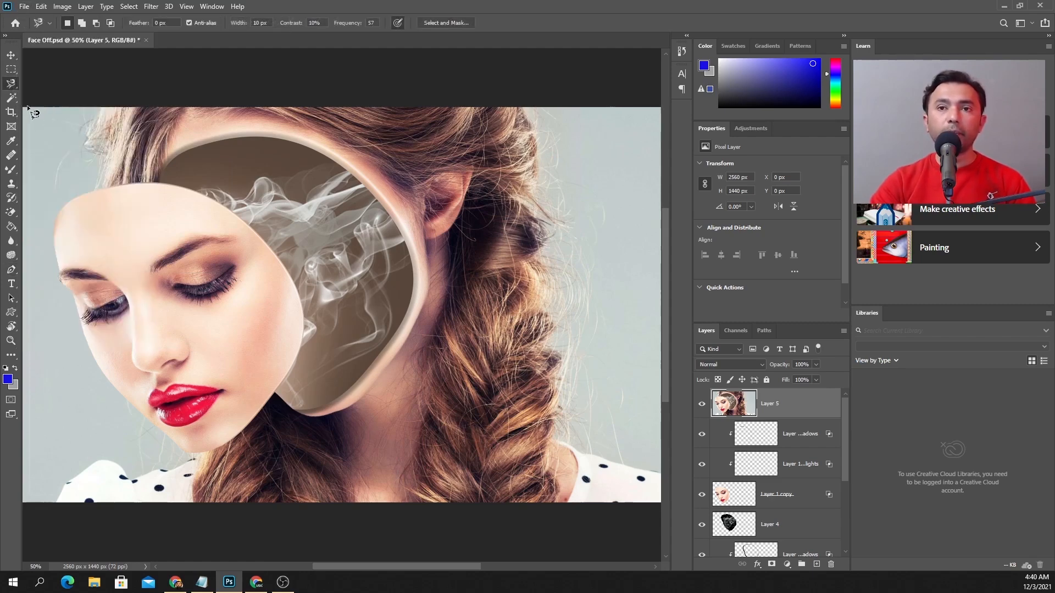
{"action": "left_click", "coordinate": [10, 102]}
{"action": "right_click", "coordinate": [10, 101]}
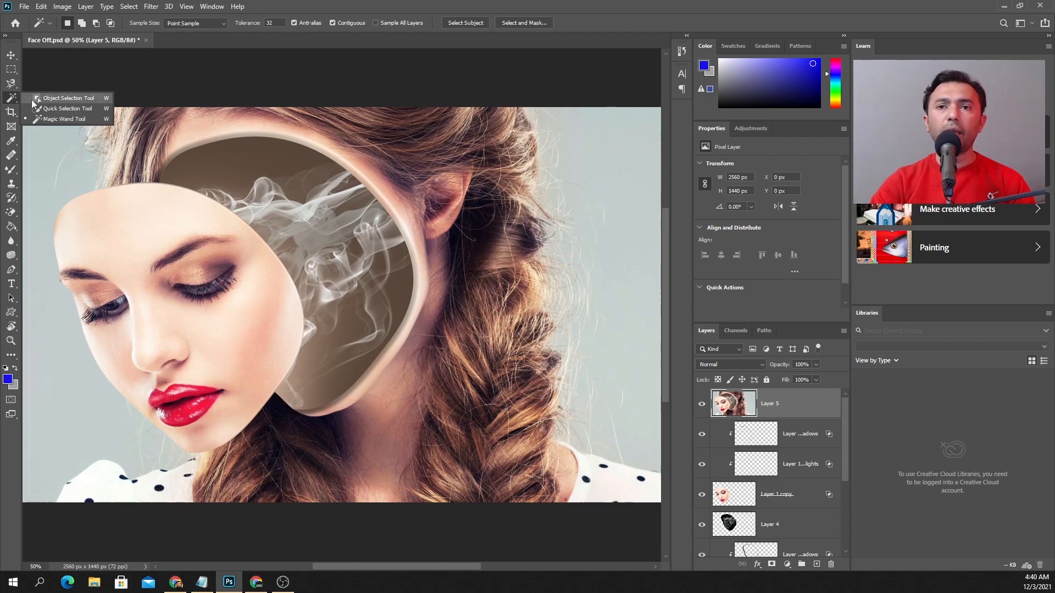
{"action": "left_click", "coordinate": [38, 120]}
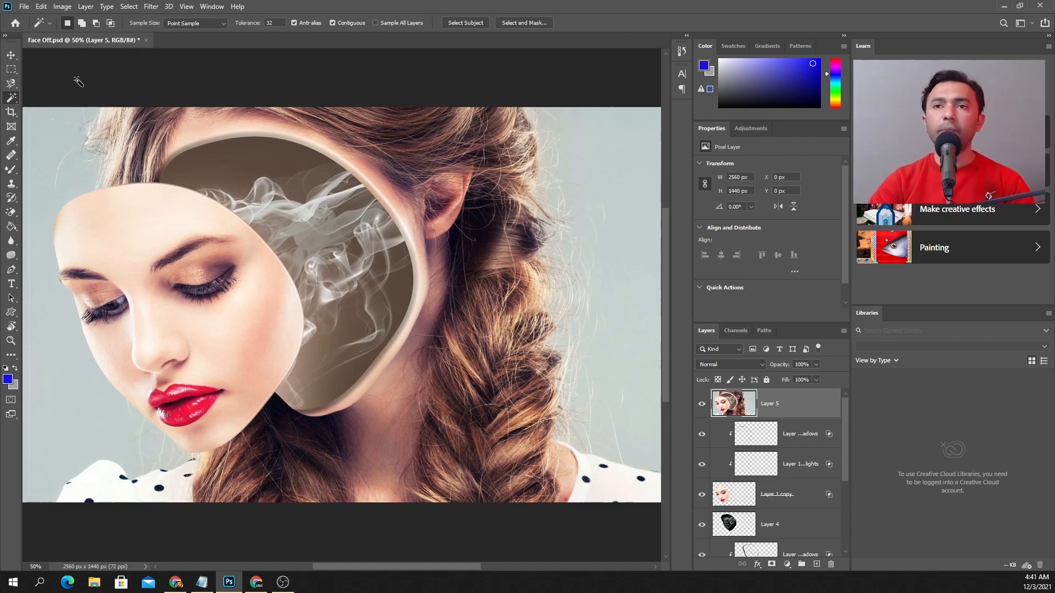
Preview the Craquelure, Patchwork and Mosaic Tiles texture effects on Layer 5 in the Filter Gallery
{"action": "left_click", "coordinate": [130, 7]}
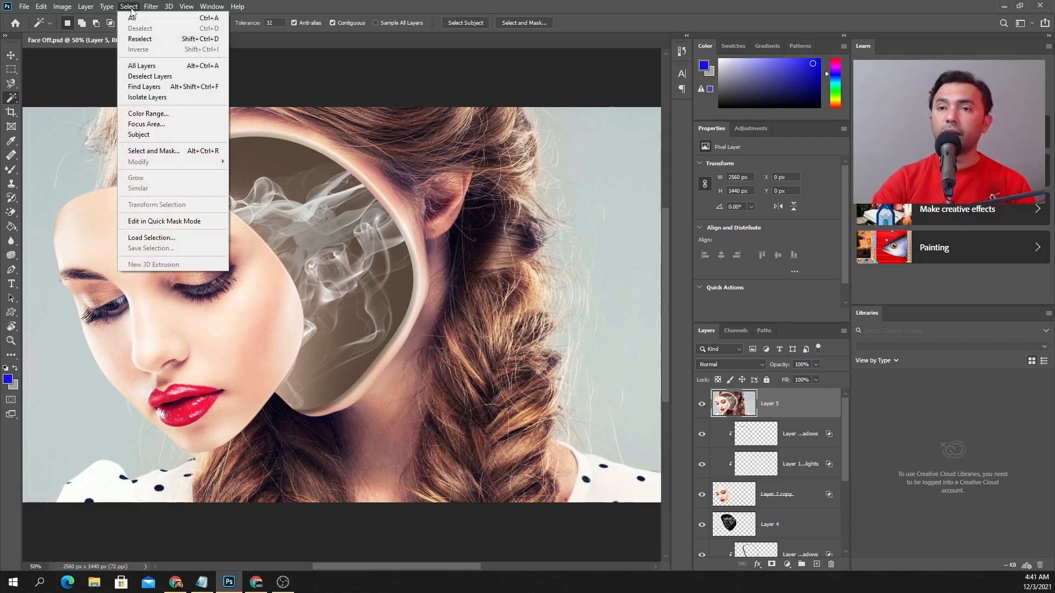
{"action": "mouse_move", "coordinate": [152, 8]}
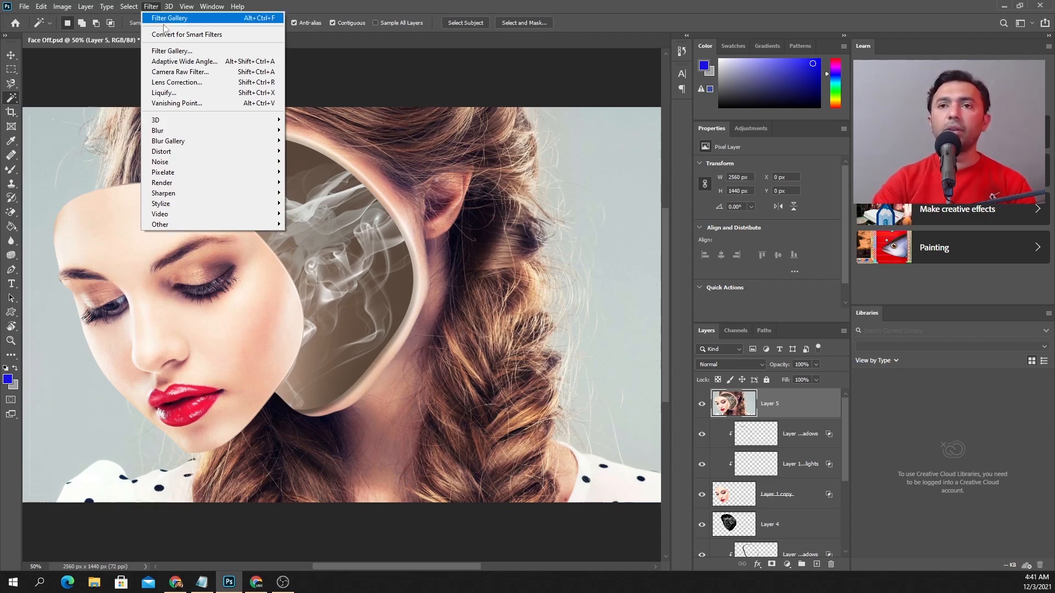
{"action": "left_click", "coordinate": [197, 64]}
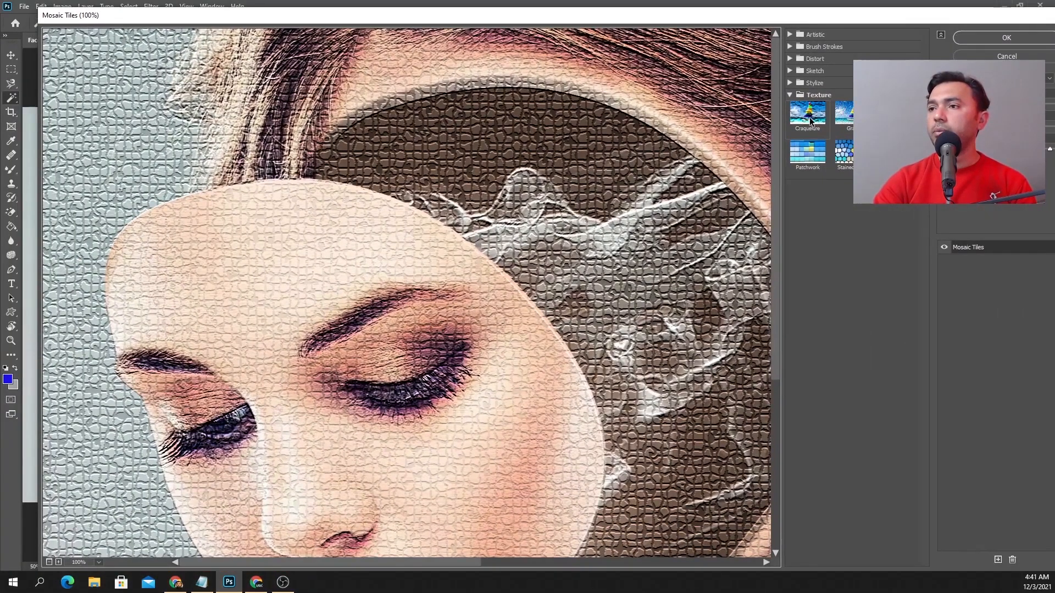
{"action": "left_click", "coordinate": [810, 121]}
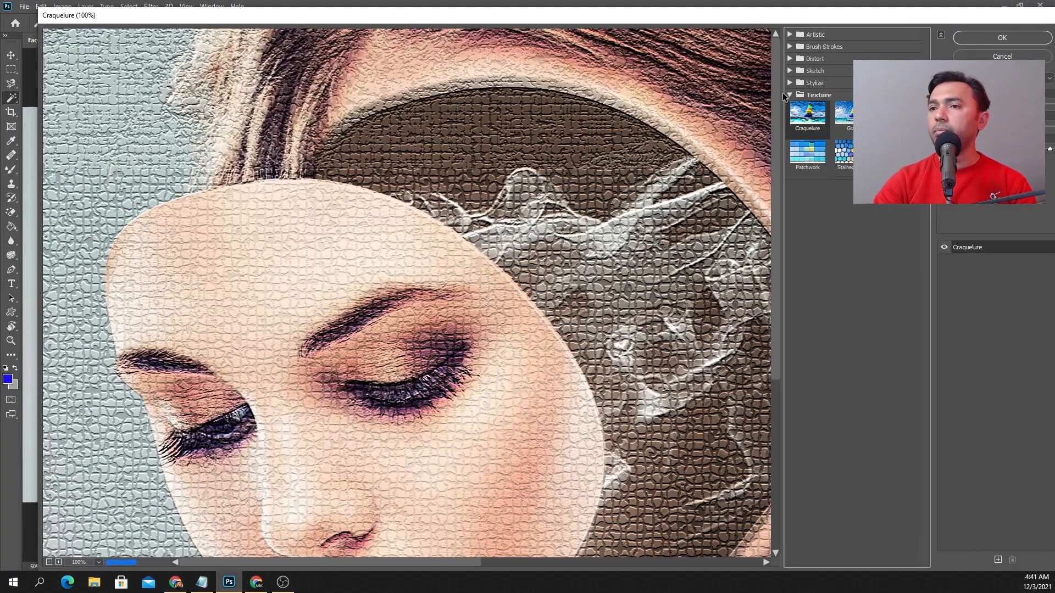
{"action": "left_click", "coordinate": [844, 112]}
{"action": "left_click", "coordinate": [808, 159]}
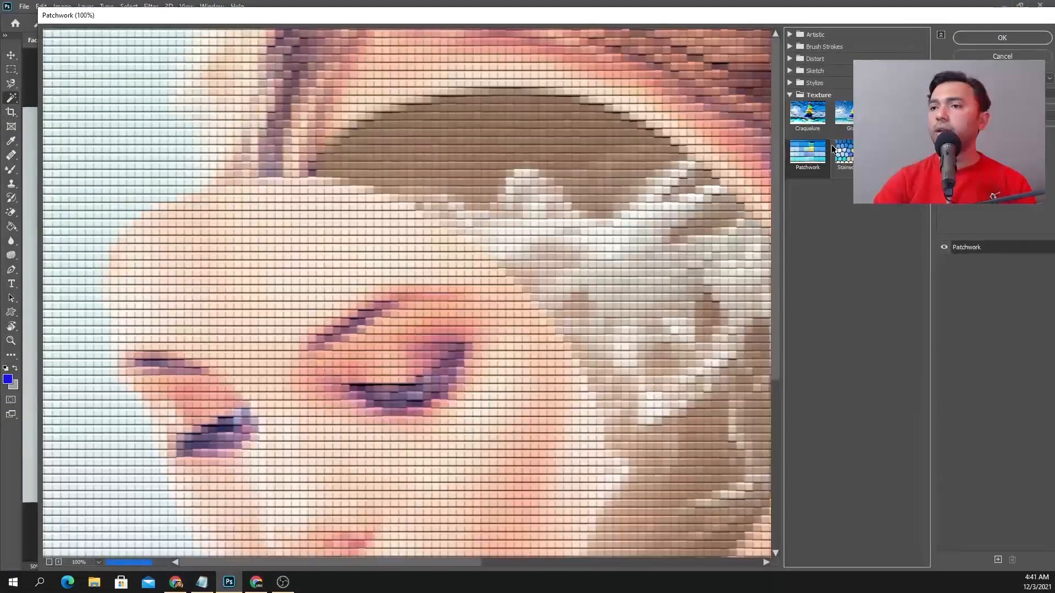
{"action": "left_click", "coordinate": [882, 113]}
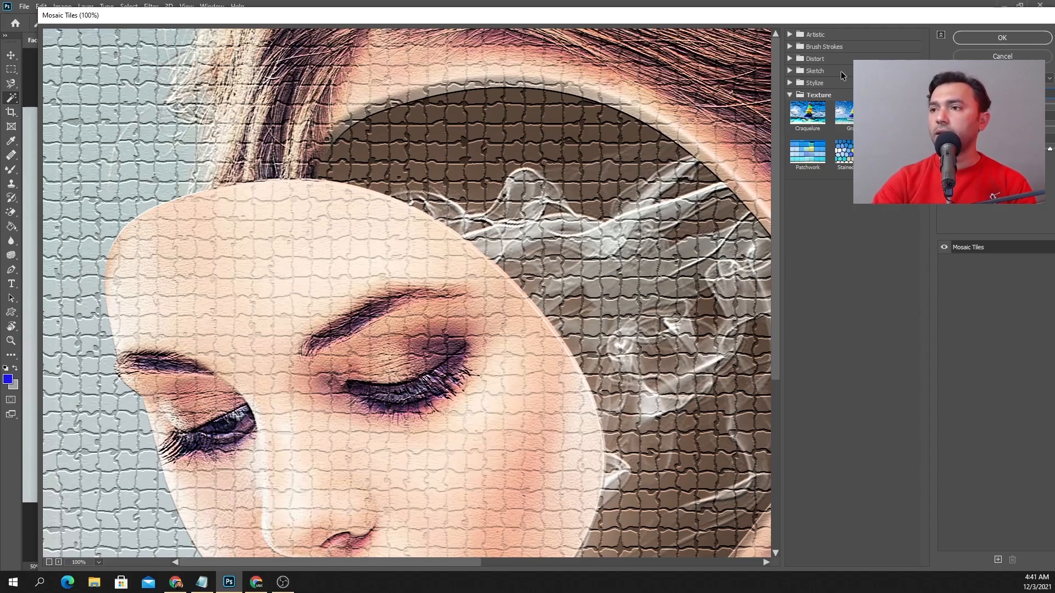
Try Filter Gallery sketch effects including Bas Relief, Chalk & Charcoal and Chrome, plus the Diffuse Glow distortion, without applying any
{"action": "left_click", "coordinate": [790, 71]}
{"action": "left_click", "coordinate": [807, 89]}
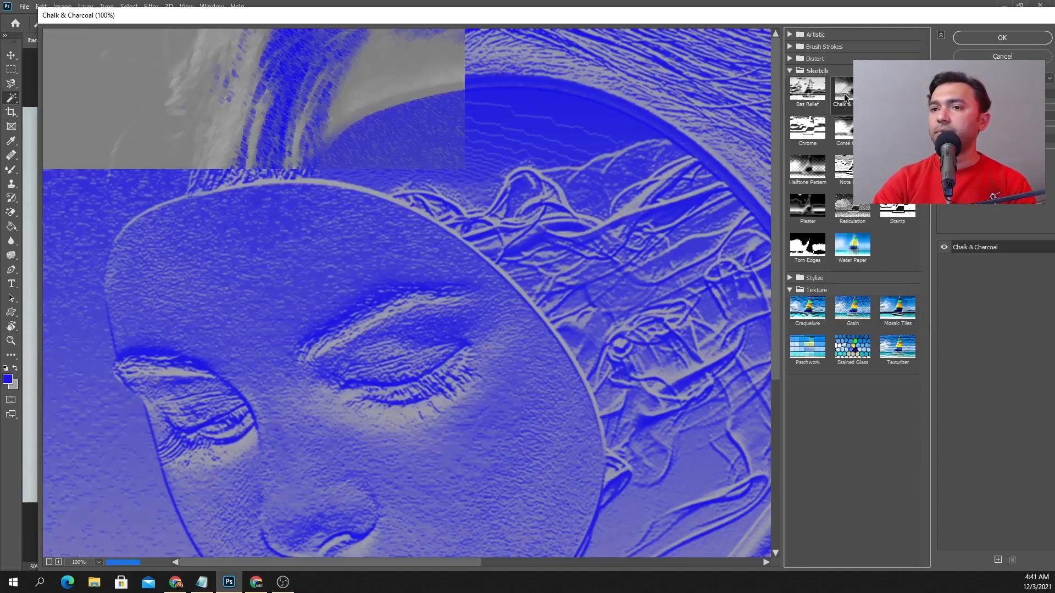
{"action": "left_click", "coordinate": [836, 133]}
{"action": "left_click", "coordinate": [807, 127]}
{"action": "left_click", "coordinate": [789, 58]}
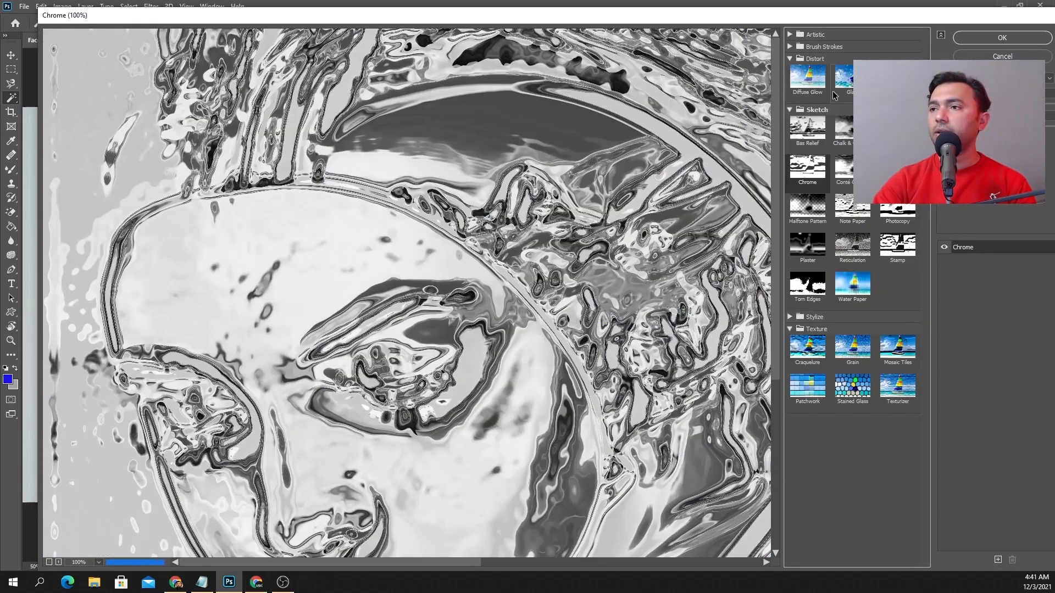
{"action": "left_click", "coordinate": [850, 82]}
{"action": "left_click", "coordinate": [807, 77]}
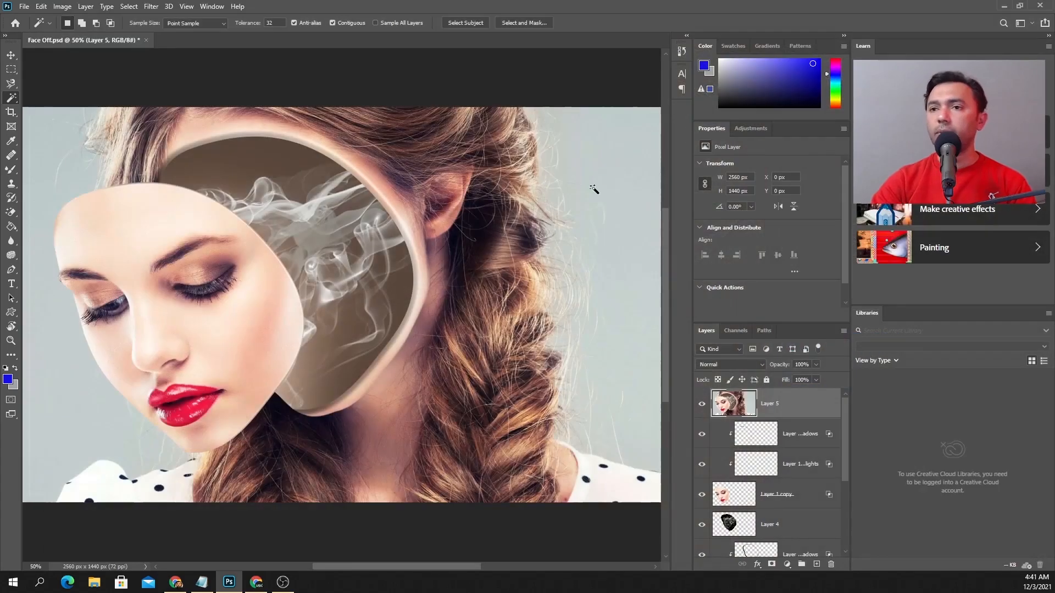
Open the Tree render filter and try Ash Tree and Acer Maximowiczianum as the base tree type
{"action": "left_click", "coordinate": [154, 8]}
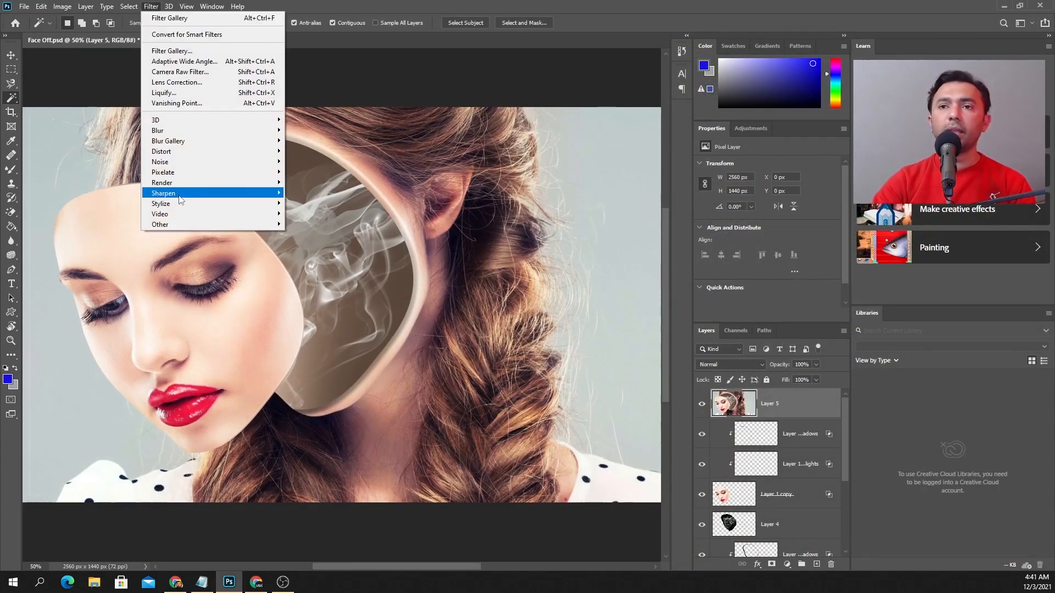
{"action": "mouse_move", "coordinate": [181, 196]}
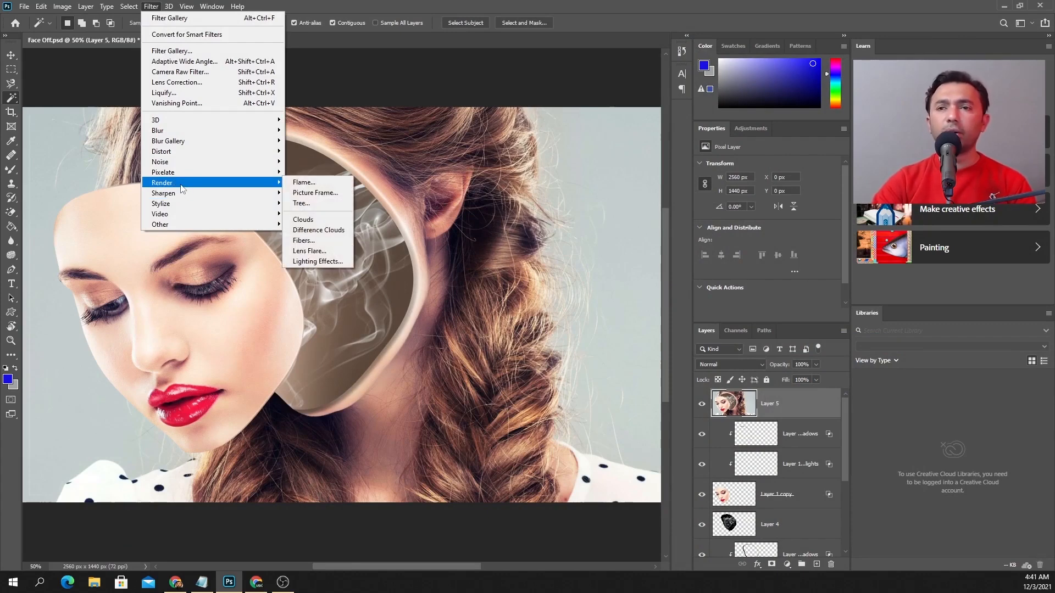
{"action": "left_click", "coordinate": [307, 204]}
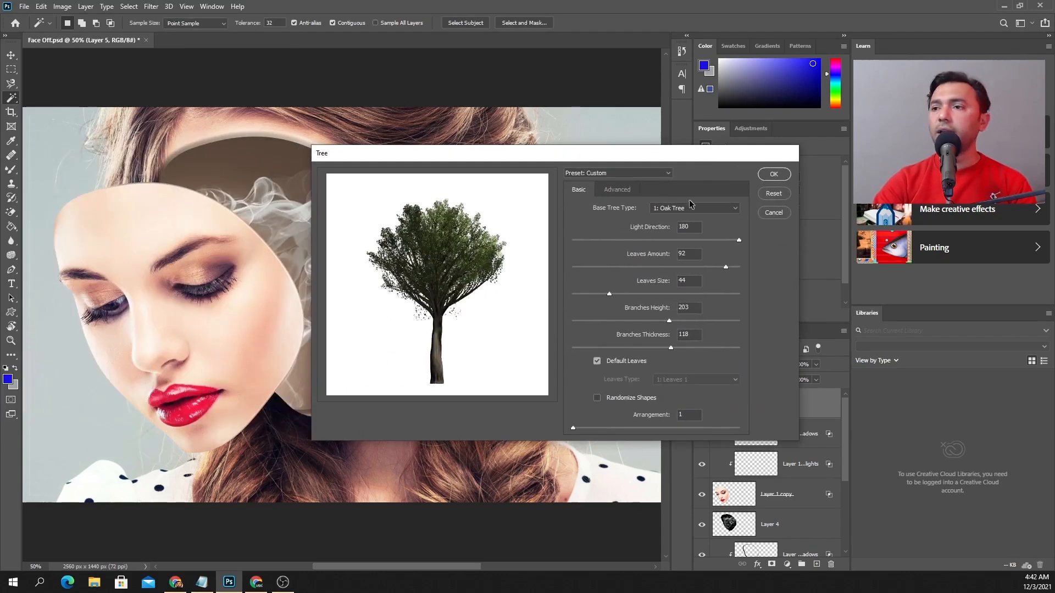
{"action": "left_click", "coordinate": [696, 208]}
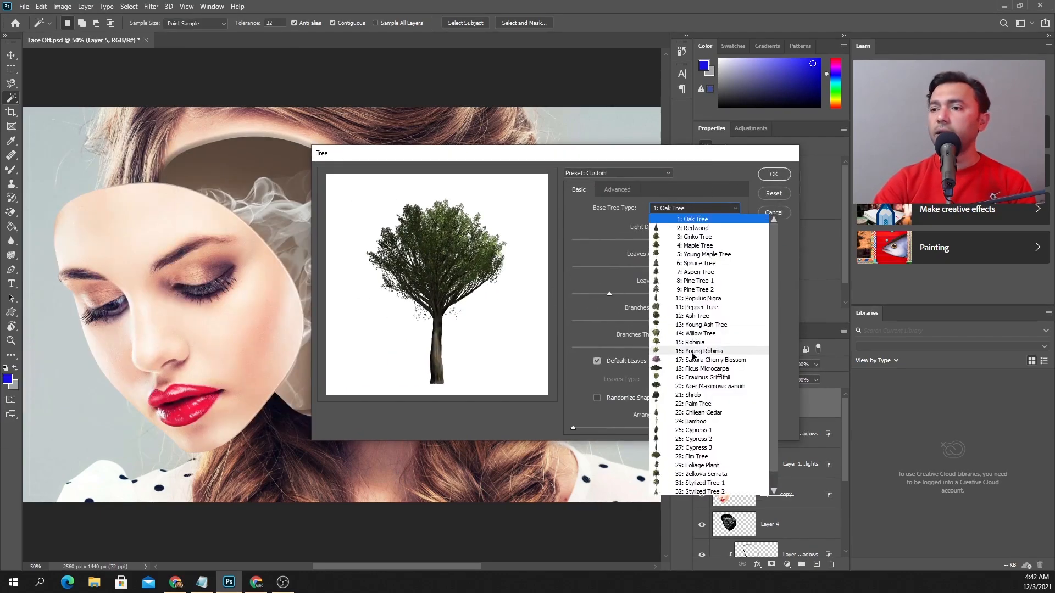
{"action": "left_click", "coordinate": [696, 316]}
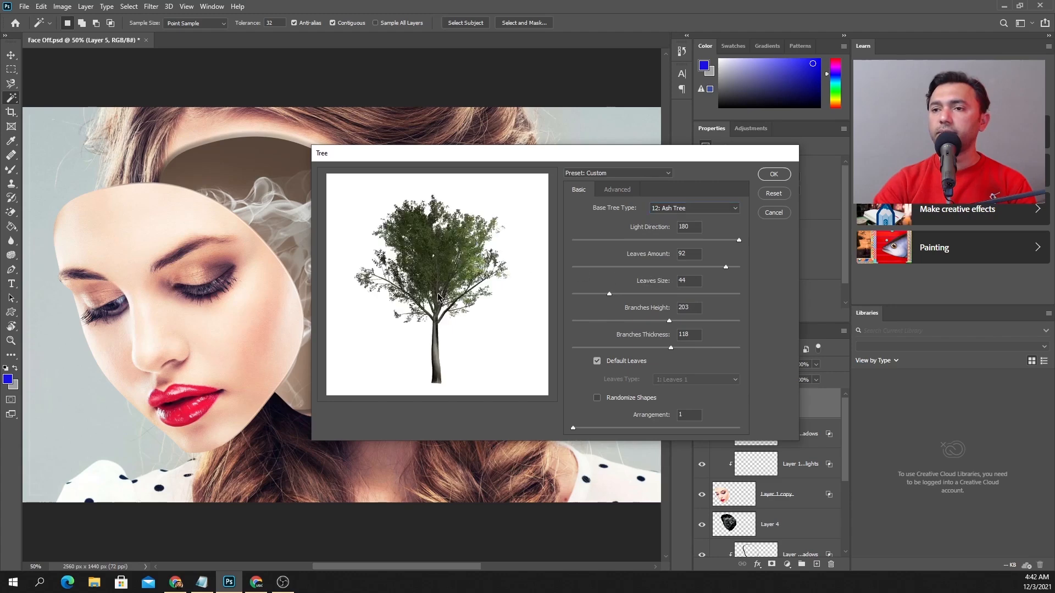
{"action": "left_click", "coordinate": [704, 208]}
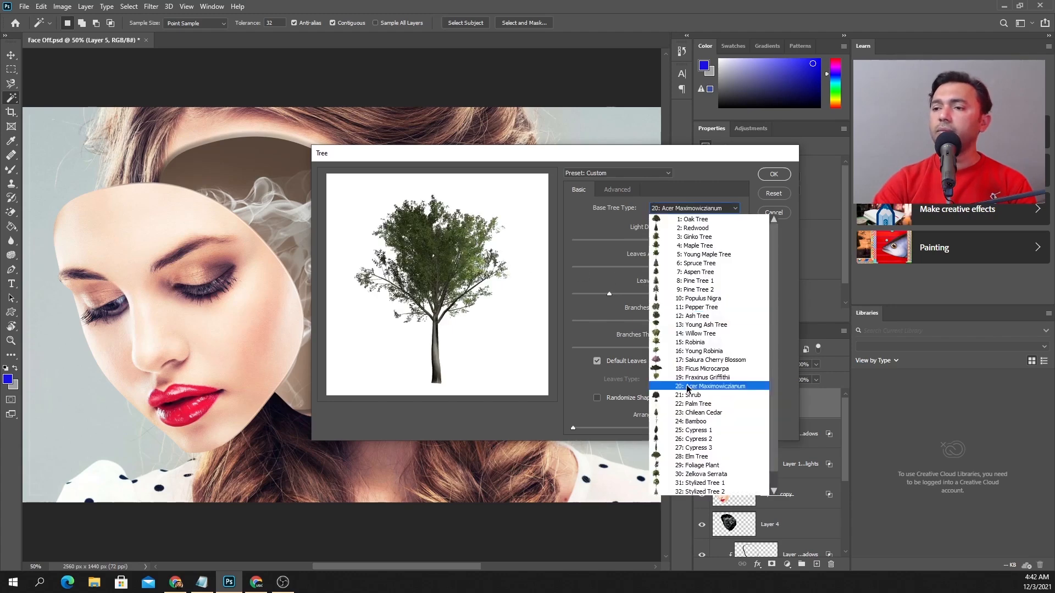
{"action": "left_click", "coordinate": [687, 387]}
Render an Oak Tree onto Layer 5 with the current tree settings and undo the render
{"action": "left_click", "coordinate": [685, 214]}
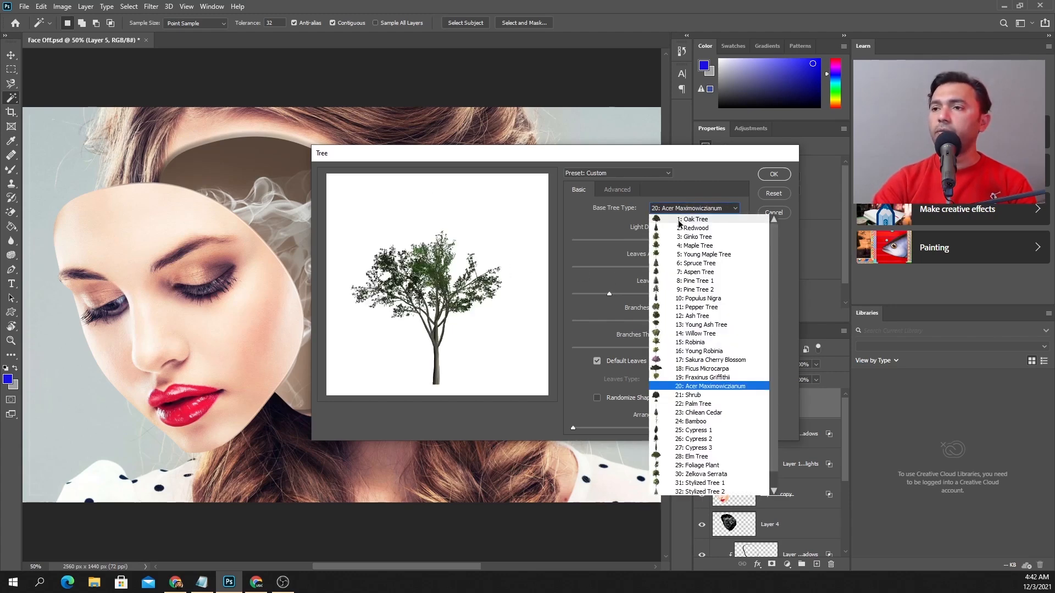
{"action": "left_click", "coordinate": [687, 219]}
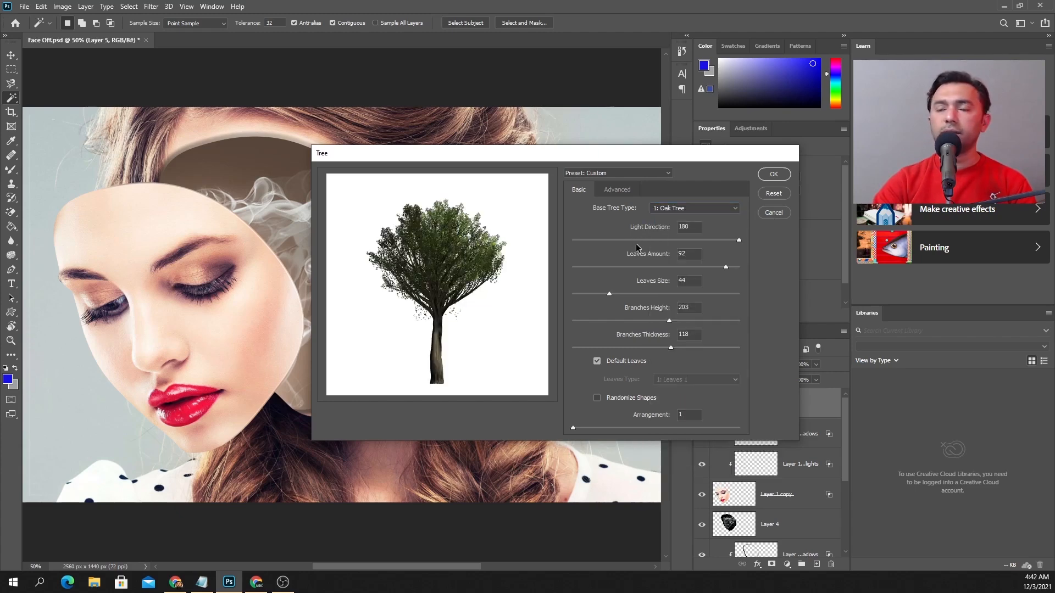
{"action": "left_click", "coordinate": [775, 175]}
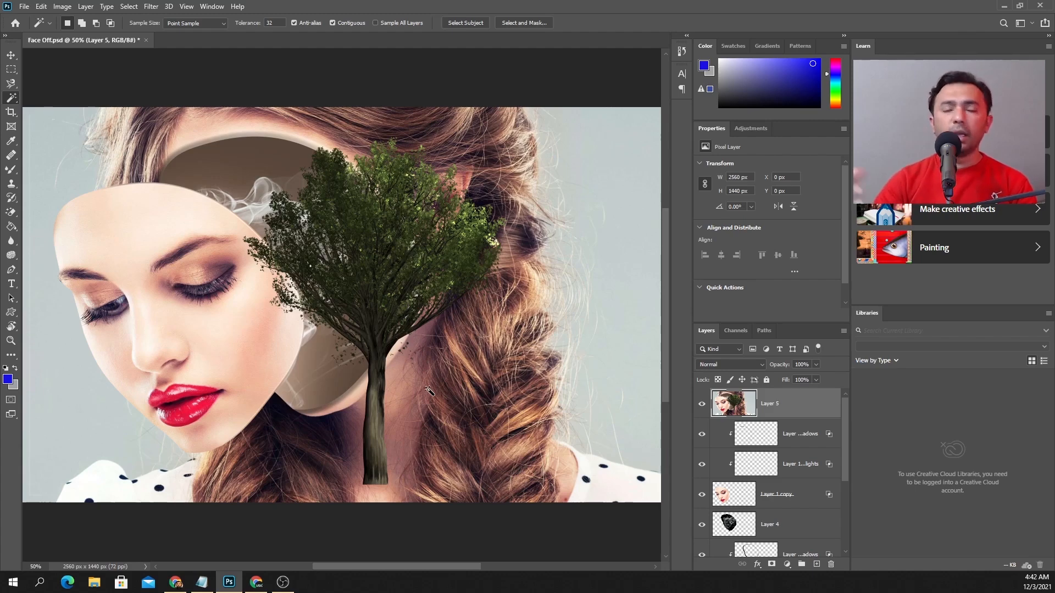
{"action": "key", "text": "ctrl+z"}
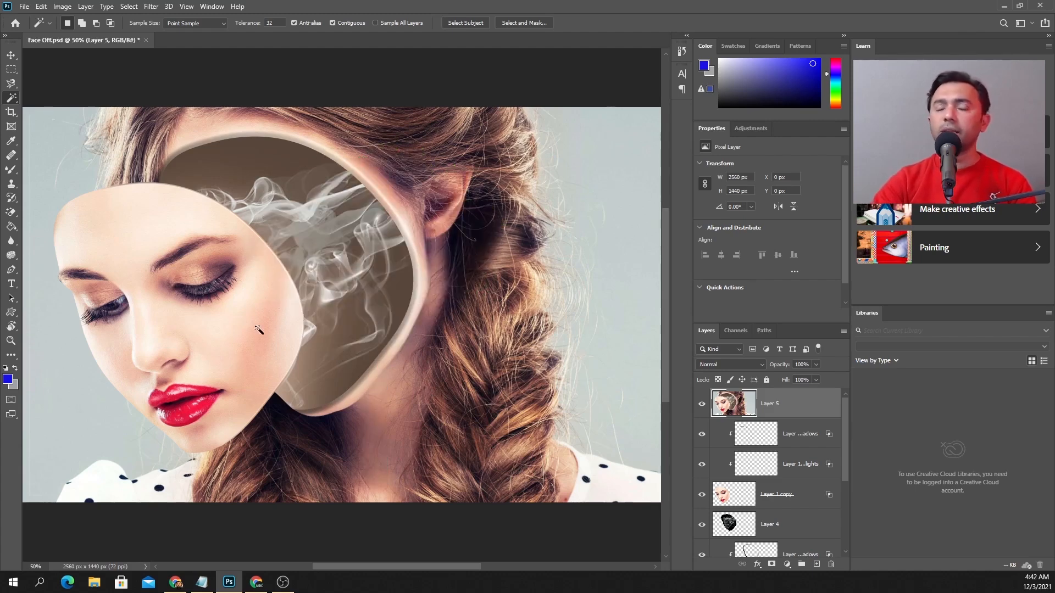
Draw a three-point Pen path from beside the chin to the hairline and down to the braid, segments about 766 × 1194 and 478 × 1174 px
{"action": "key", "text": "p"}
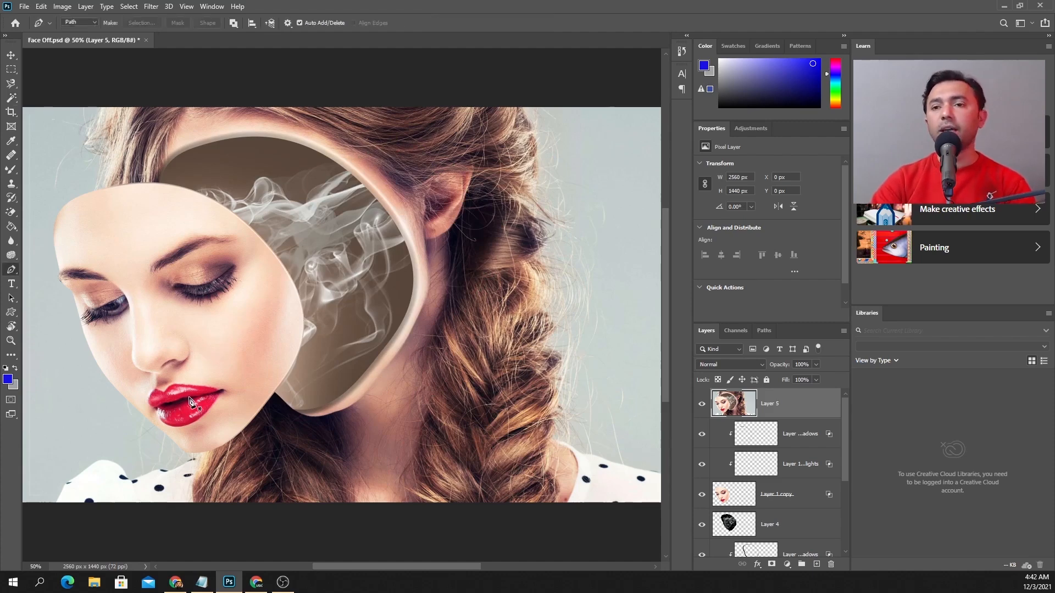
{"action": "left_click", "coordinate": [114, 451]}
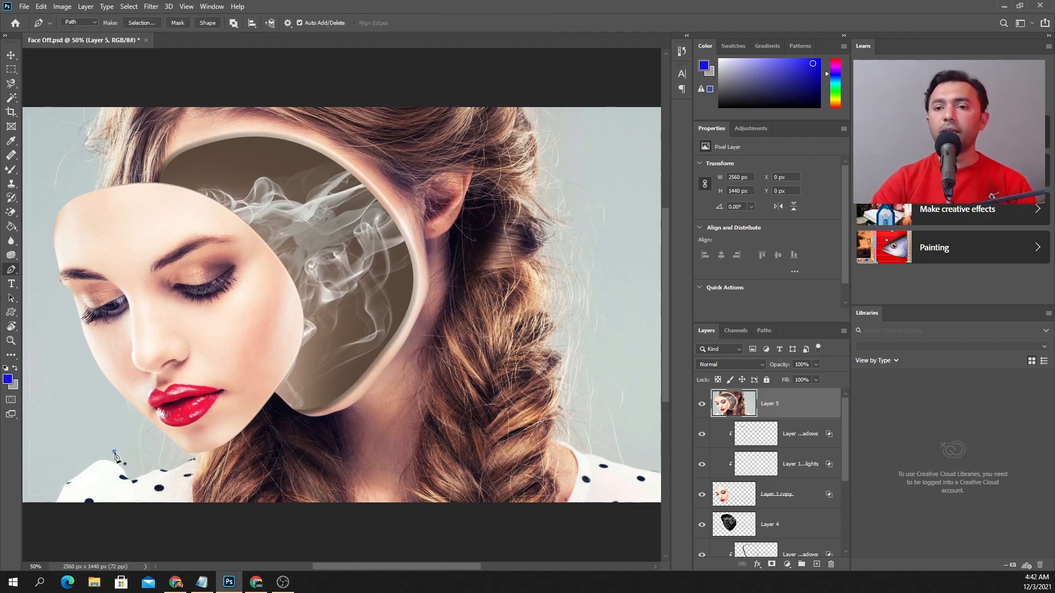
{"action": "left_click", "coordinate": [325, 124]}
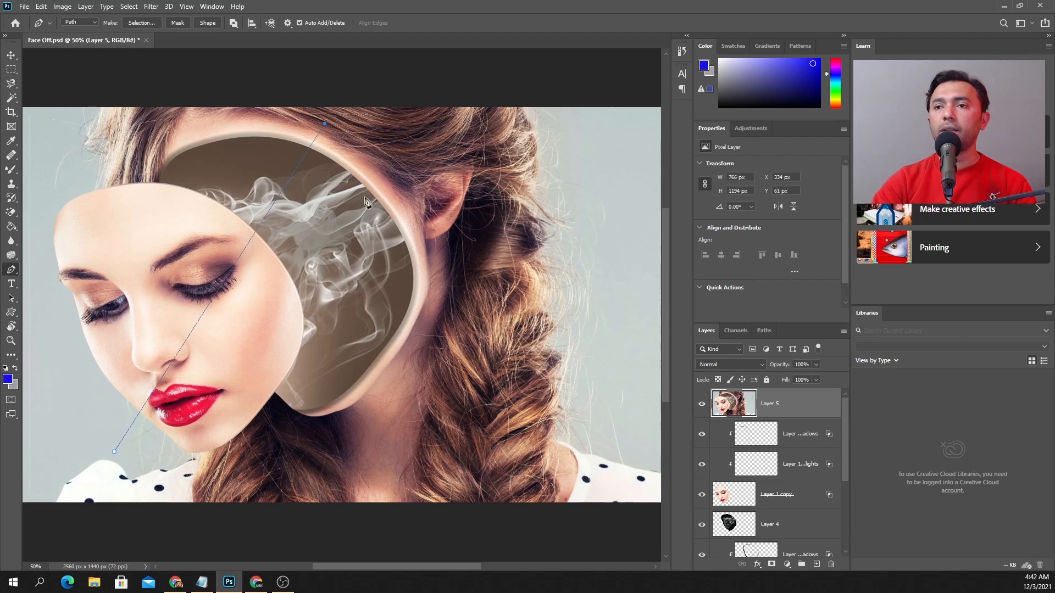
{"action": "left_click", "coordinate": [456, 446]}
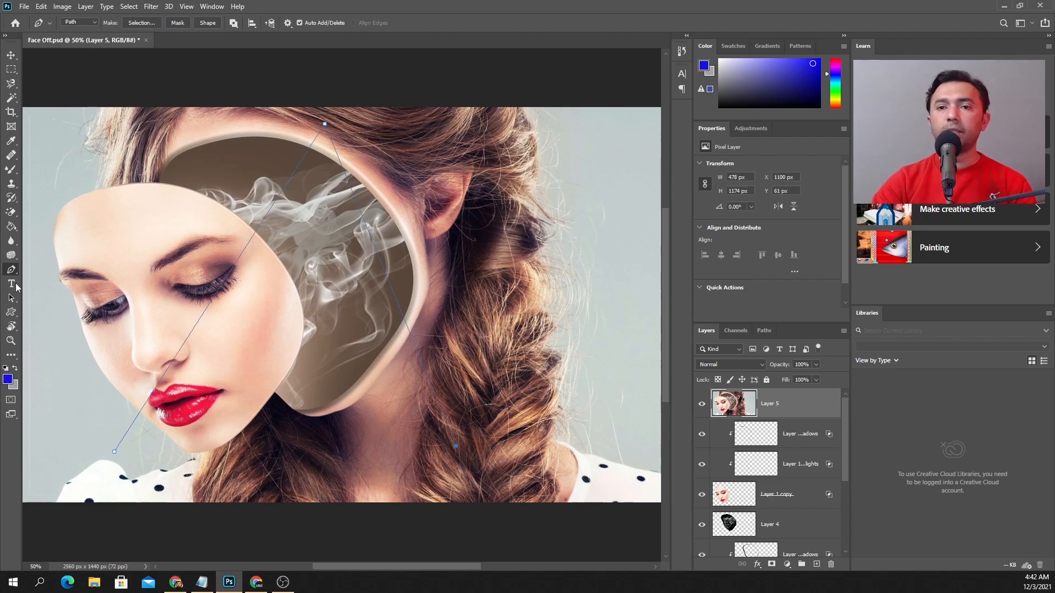
Keep the Pen tool in Path mode and add a fourth anchor point on the mask's forehead, with a segment about 1202 × 868 px
{"action": "right_click", "coordinate": [11, 270]}
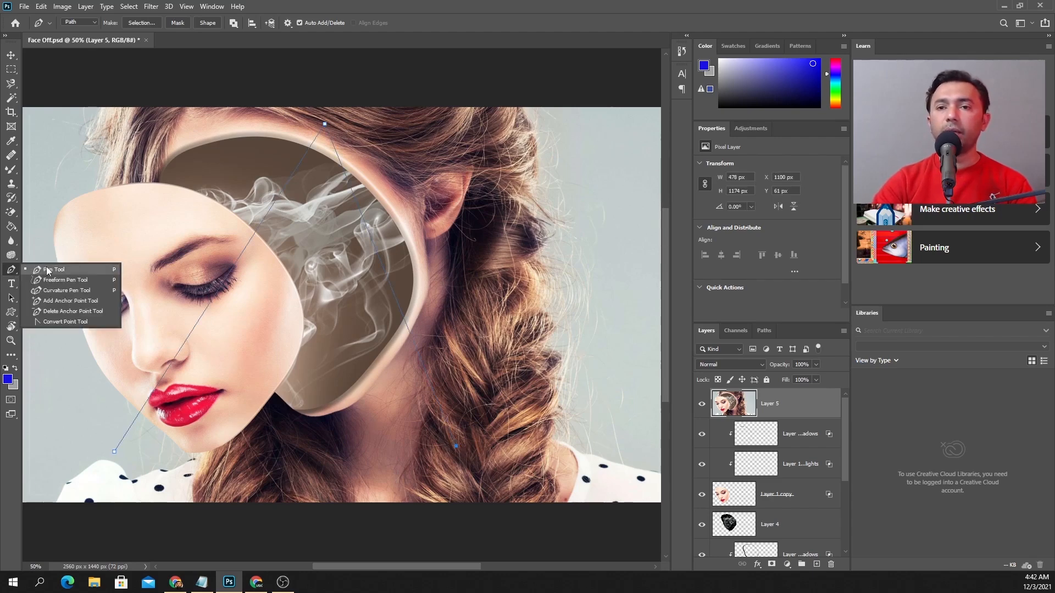
{"action": "left_click", "coordinate": [47, 270]}
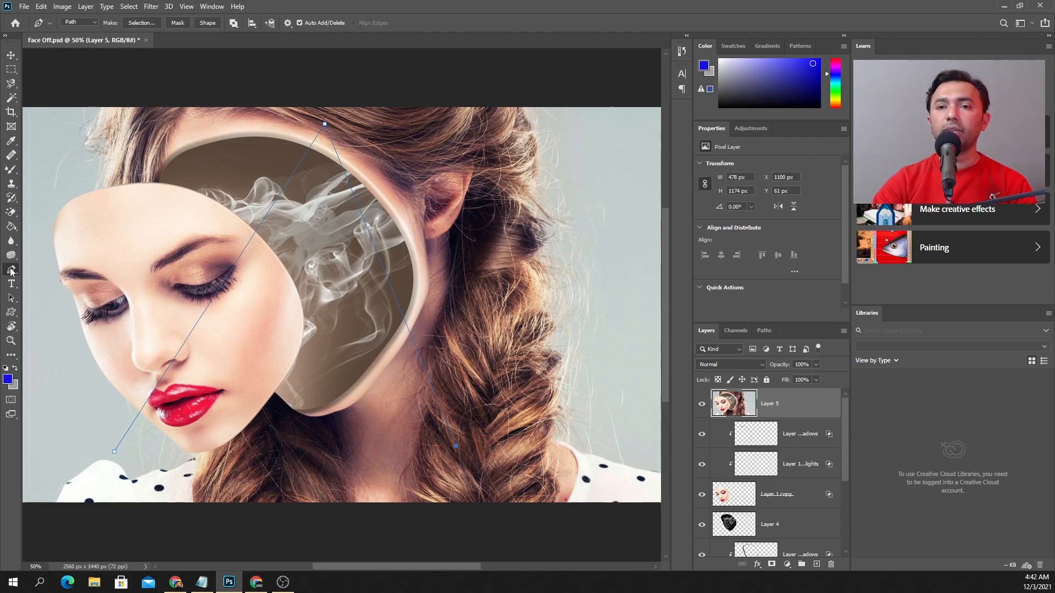
{"action": "right_click", "coordinate": [11, 271]}
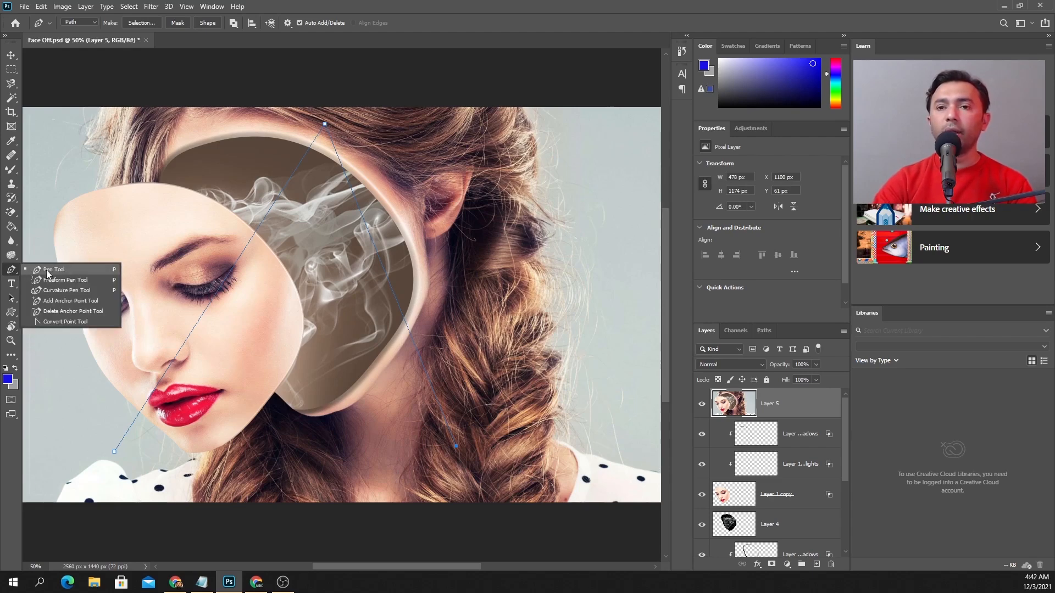
{"action": "left_click", "coordinate": [64, 270]}
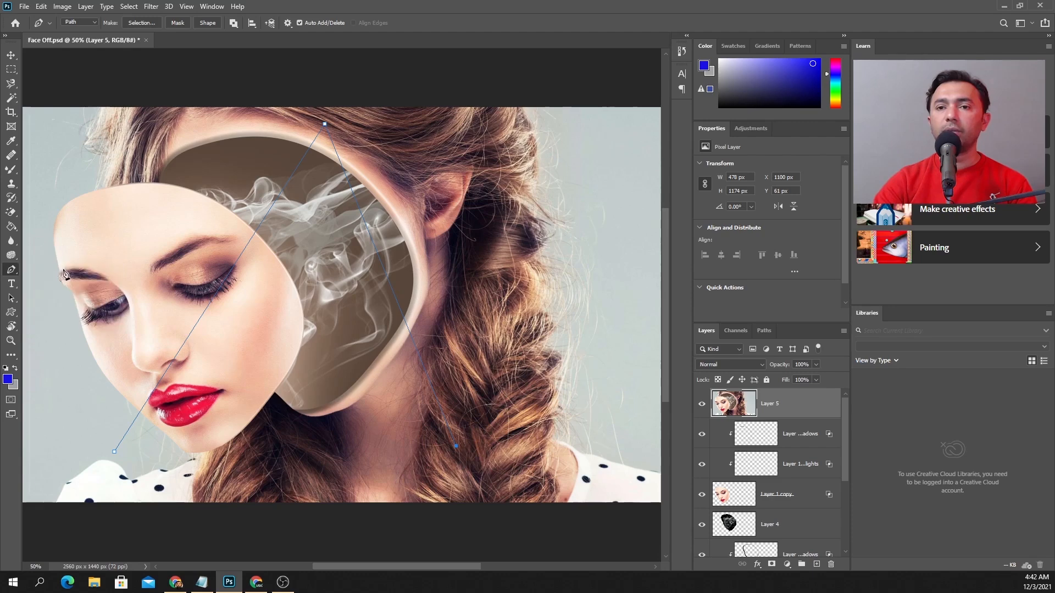
{"action": "right_click", "coordinate": [10, 271]}
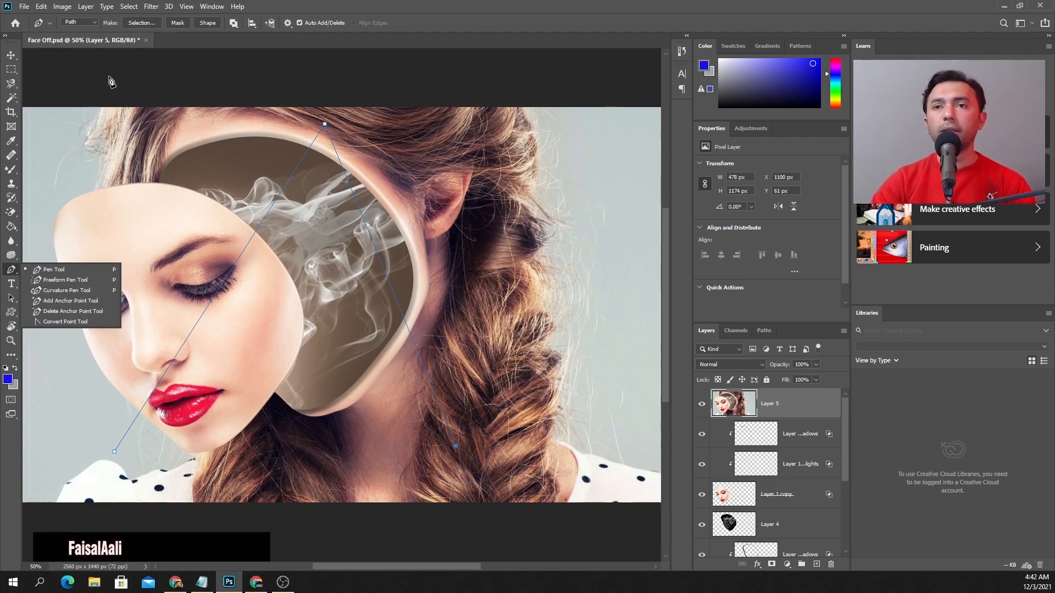
{"action": "left_click", "coordinate": [92, 23]}
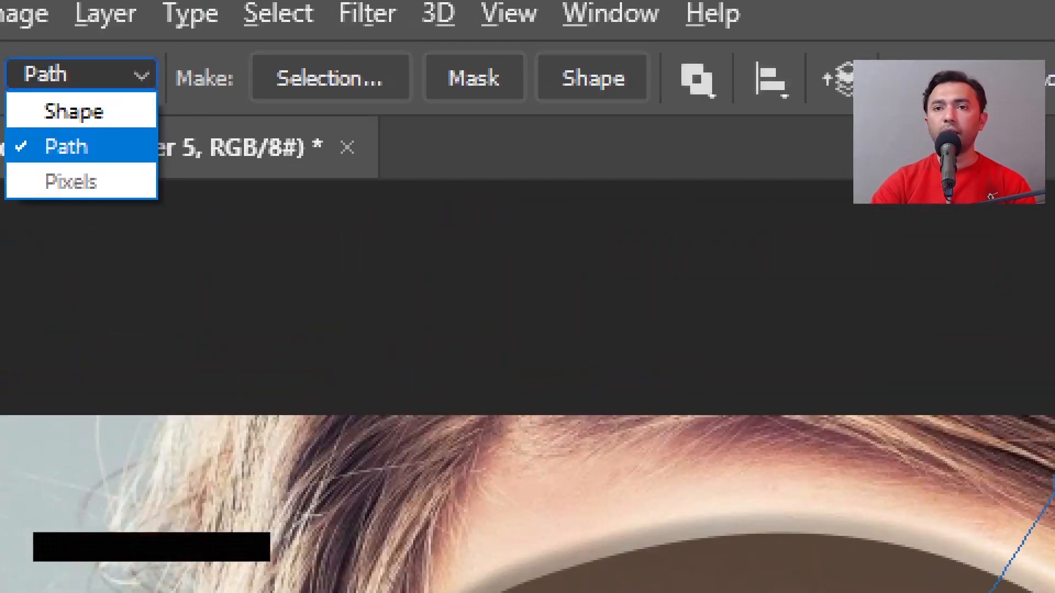
{"action": "left_click", "coordinate": [138, 79]}
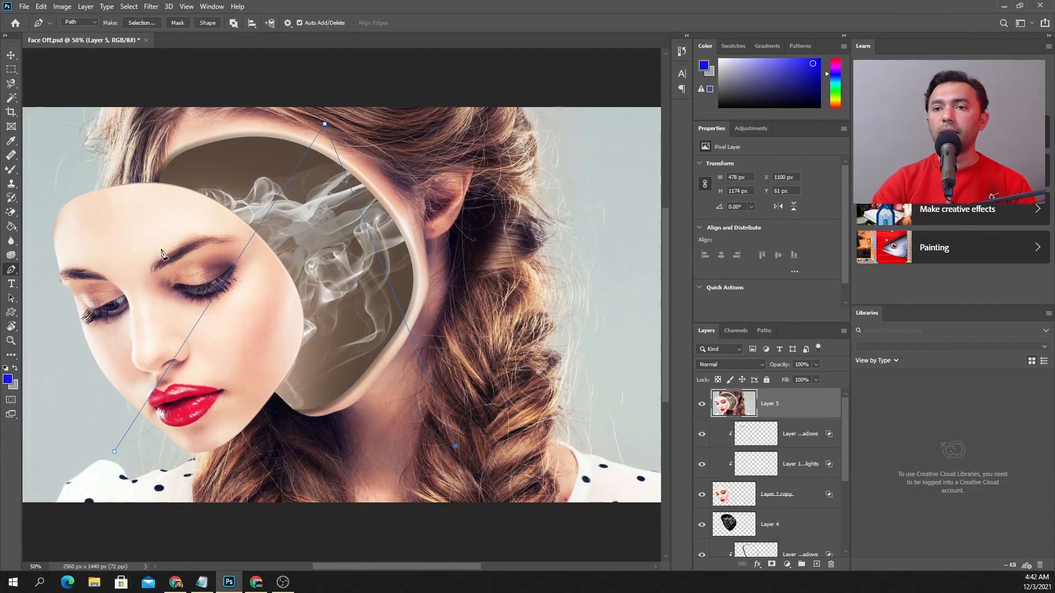
{"action": "left_click", "coordinate": [126, 208]}
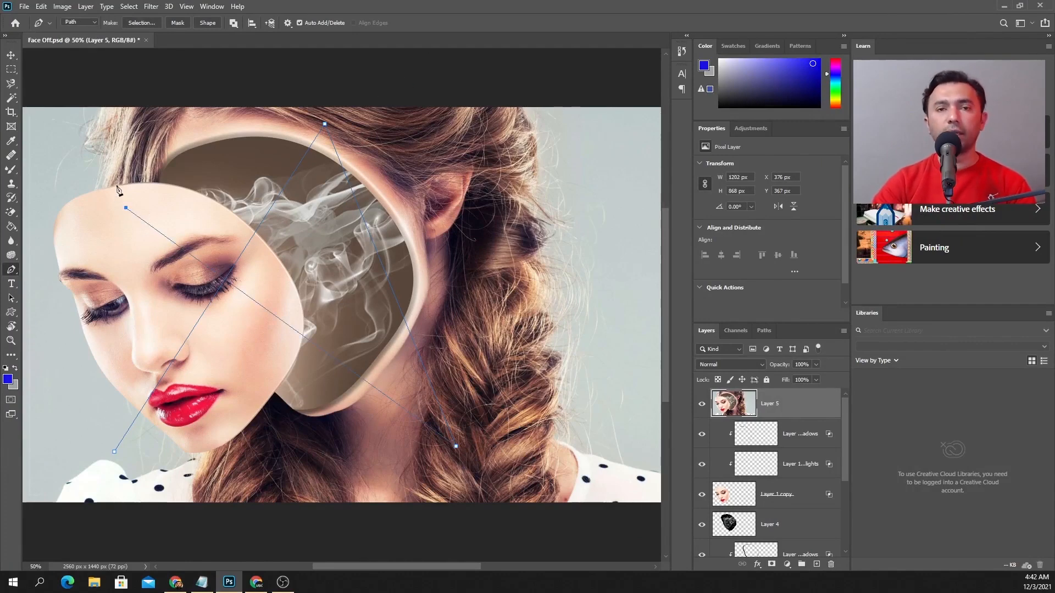
Render an Oak Tree along the path on Layer 5 with Leaves Amount 59, Leaves Size 29 and Branches Height 150
{"action": "left_click", "coordinate": [162, 9]}
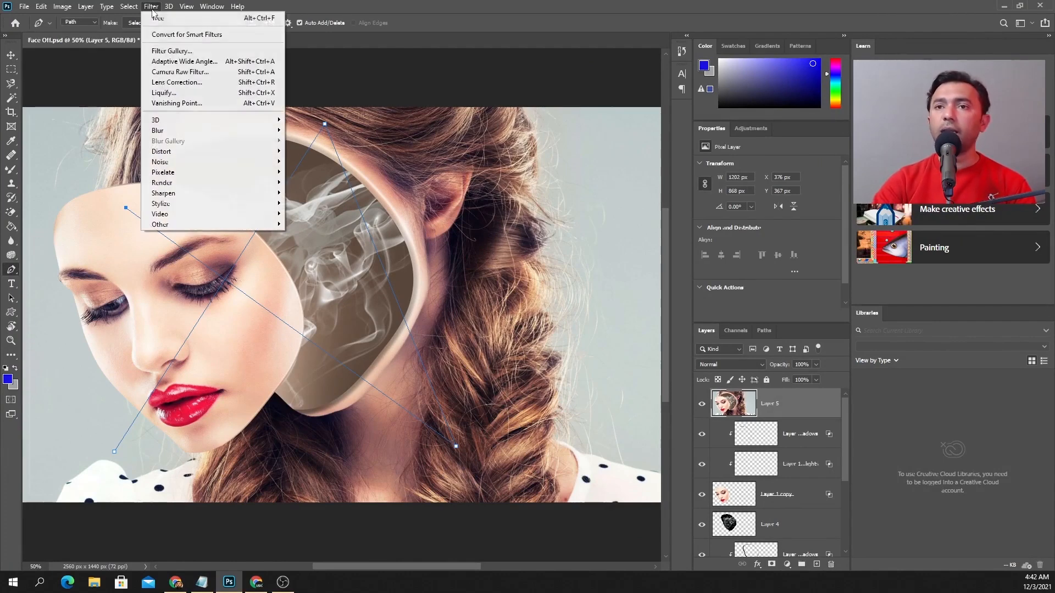
{"action": "mouse_move", "coordinate": [192, 183]}
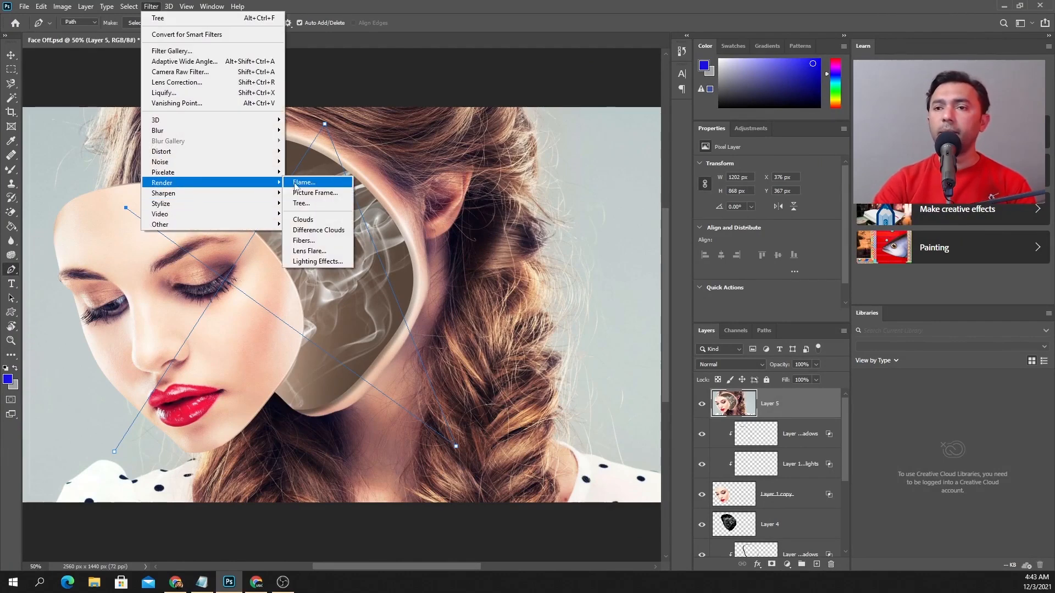
{"action": "left_click", "coordinate": [308, 202]}
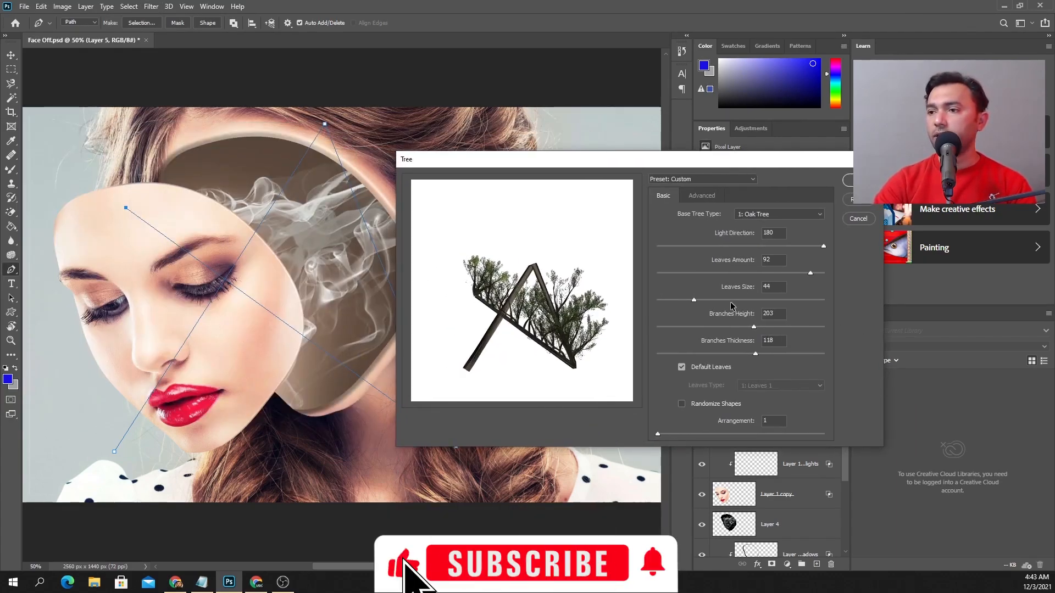
{"action": "left_click", "coordinate": [745, 300]}
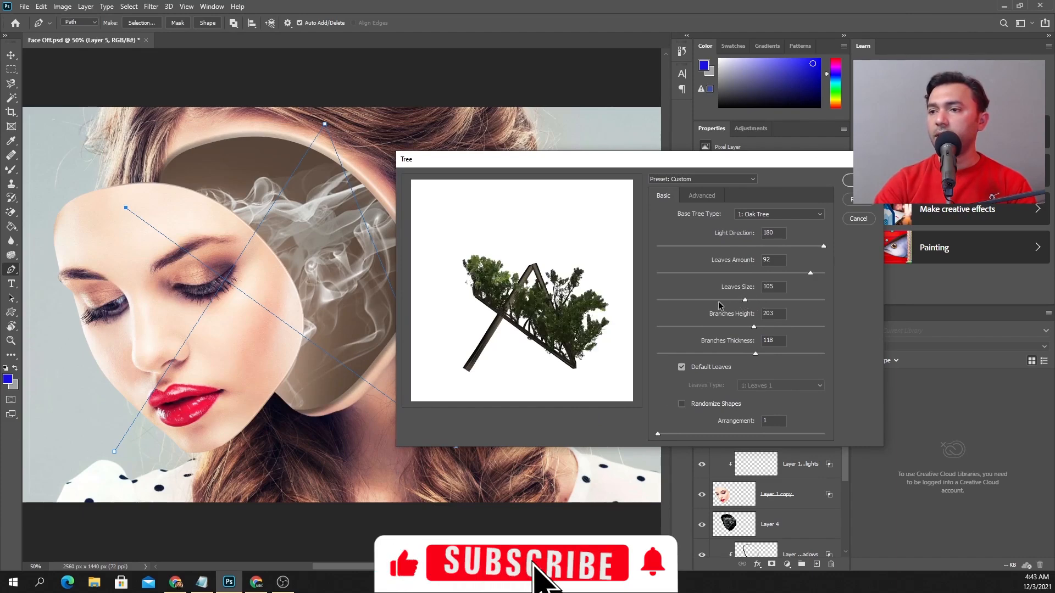
{"action": "left_click", "coordinate": [682, 300]}
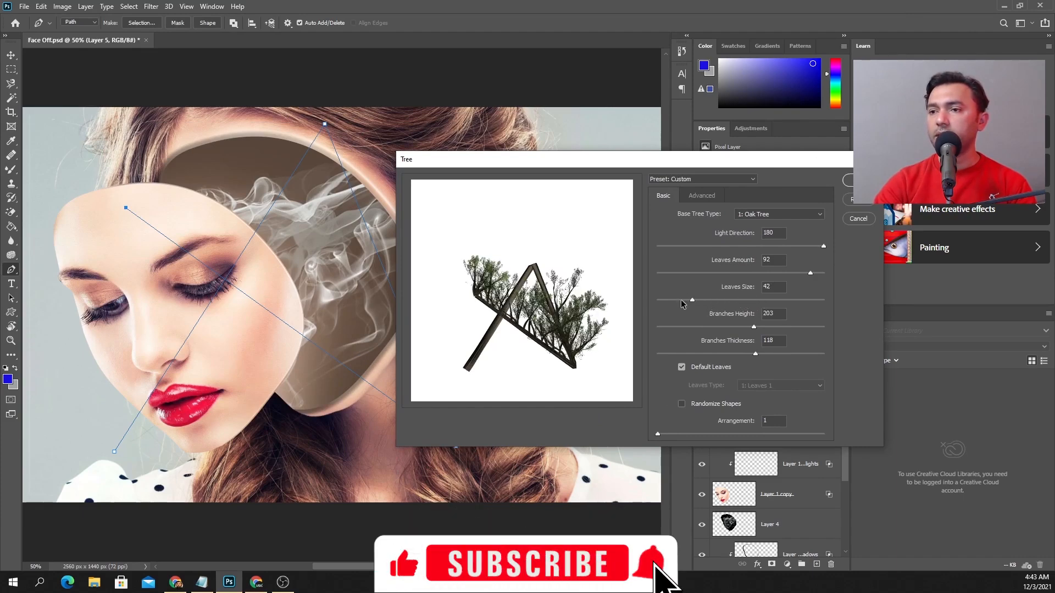
{"action": "left_click", "coordinate": [756, 273]}
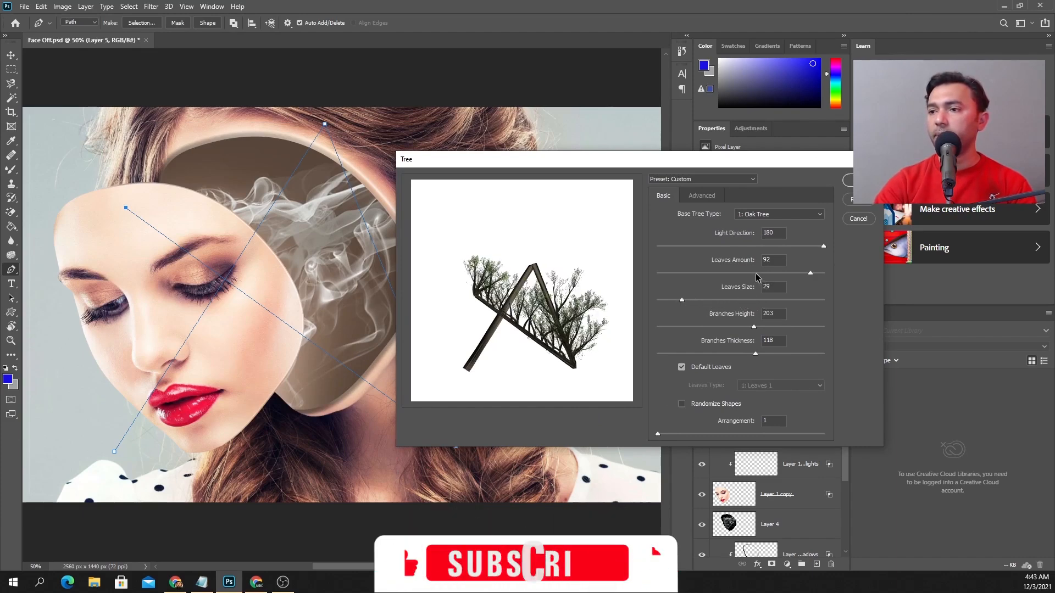
{"action": "left_click", "coordinate": [716, 327]}
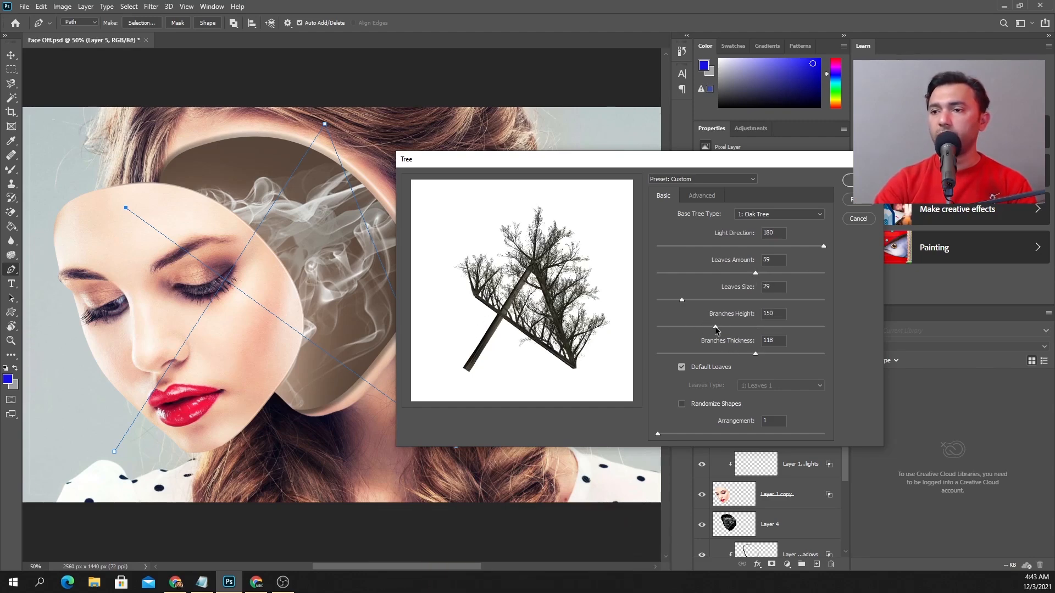
{"action": "left_click", "coordinate": [847, 180]}
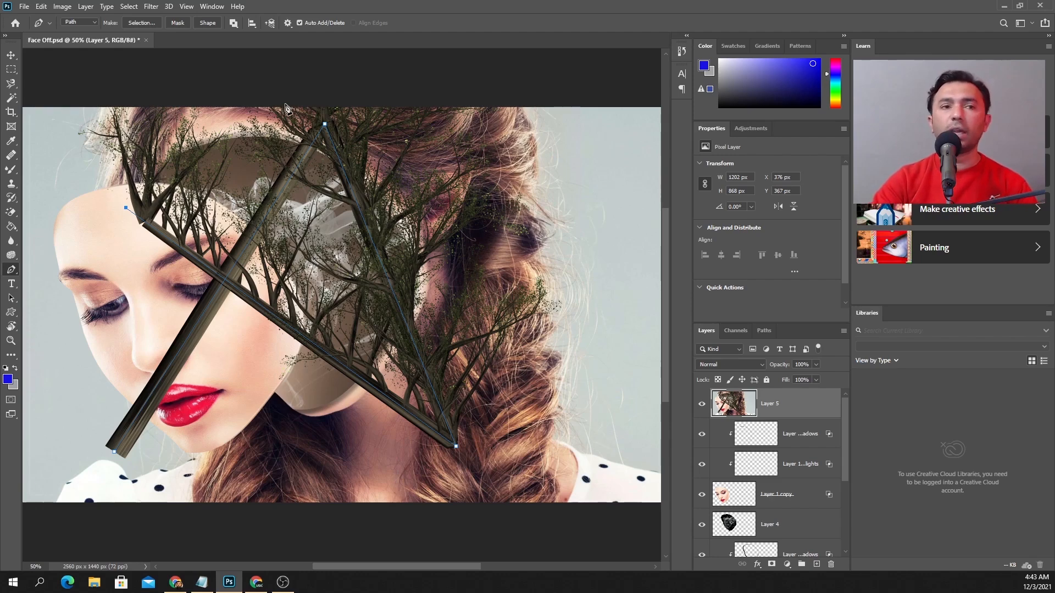
{"action": "left_click", "coordinate": [151, 8]}
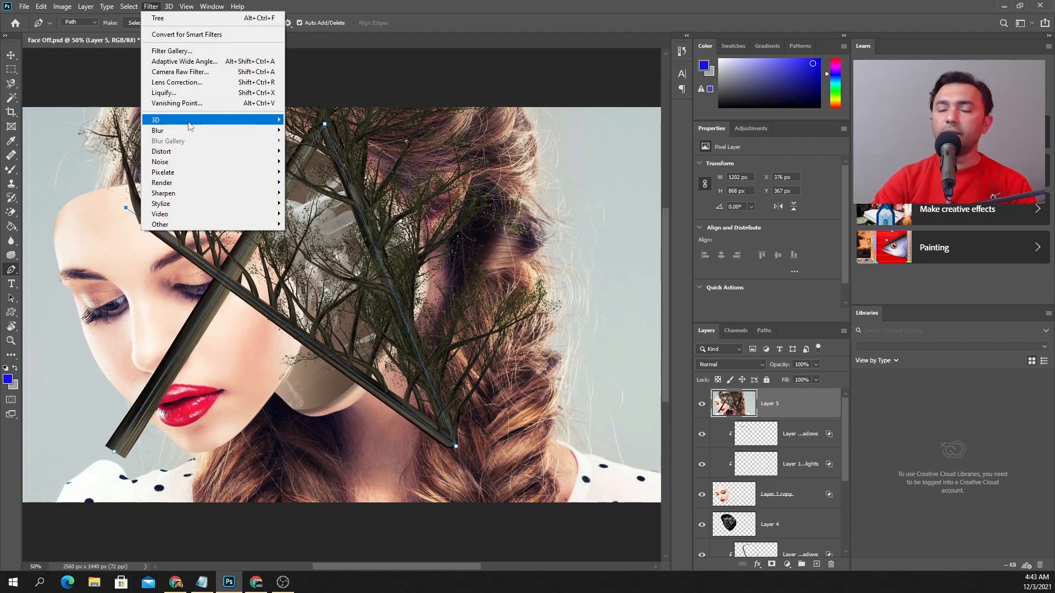
{"action": "mouse_move", "coordinate": [190, 127]}
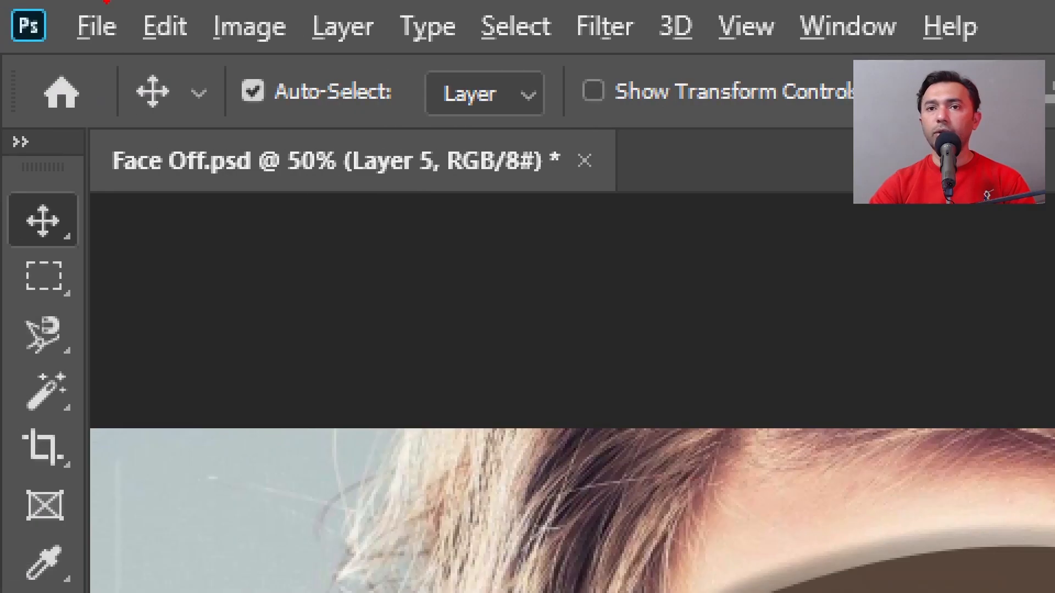
{"action": "mouse_move", "coordinate": [12, 56]}
{"action": "left_mouse_down"}
{"action": "mouse_move", "coordinate": [23, 145]}
{"action": "mouse_move", "coordinate": [95, 134]}
{"action": "mouse_move", "coordinate": [1052, 132]}
{"action": "mouse_move", "coordinate": [1050, 46]}
{"action": "mouse_move", "coordinate": [866, 56]}
{"action": "mouse_move", "coordinate": [3, 52]}
{"action": "left_mouse_up"}
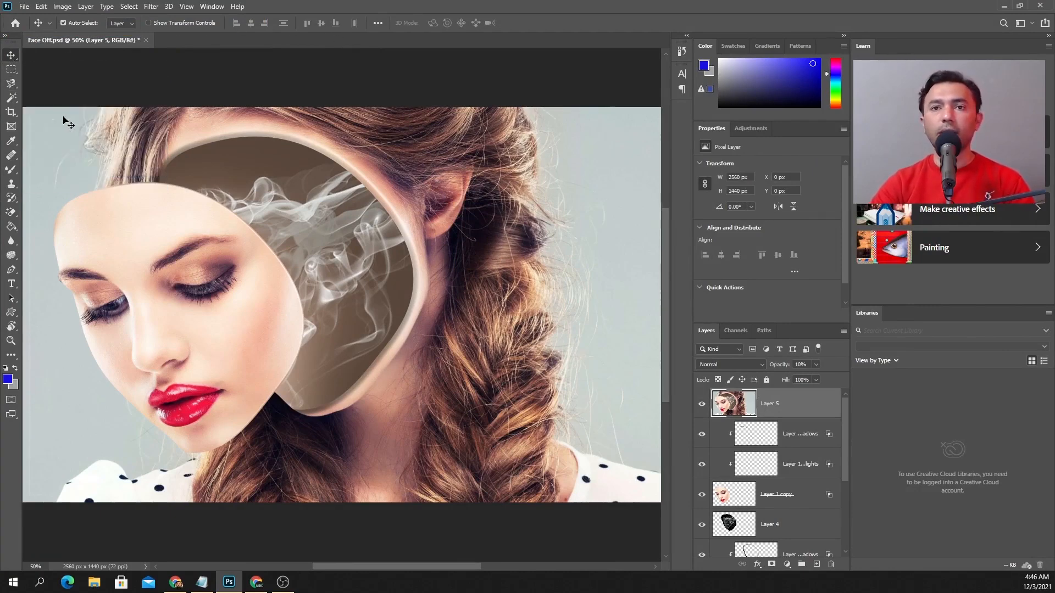
Open the black-suit wedding photo from the Desktop as a second document and close it again
{"action": "left_click", "coordinate": [10, 83]}
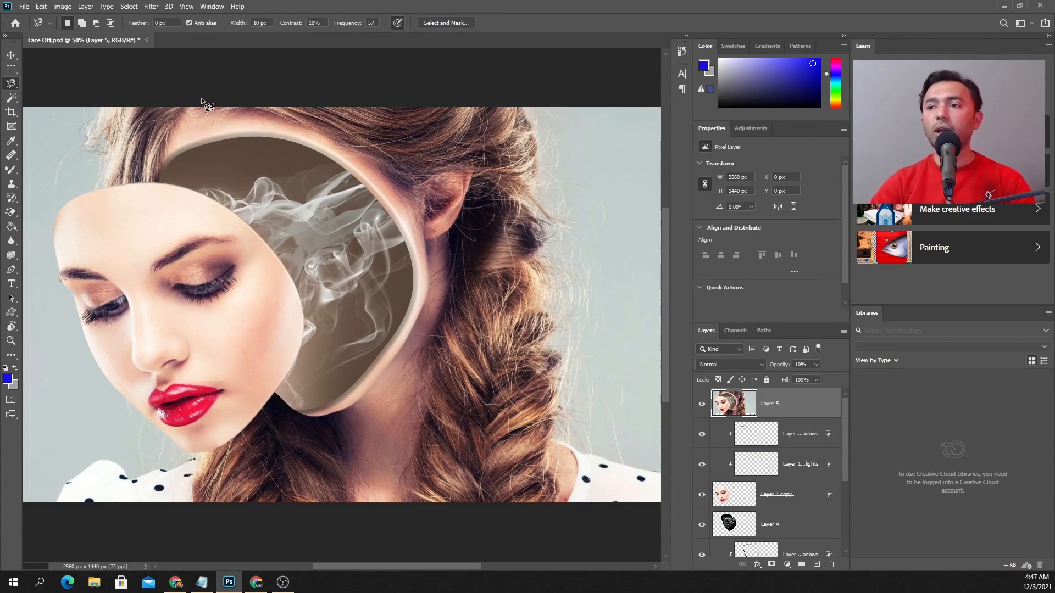
{"action": "key", "text": "ctrl+o"}
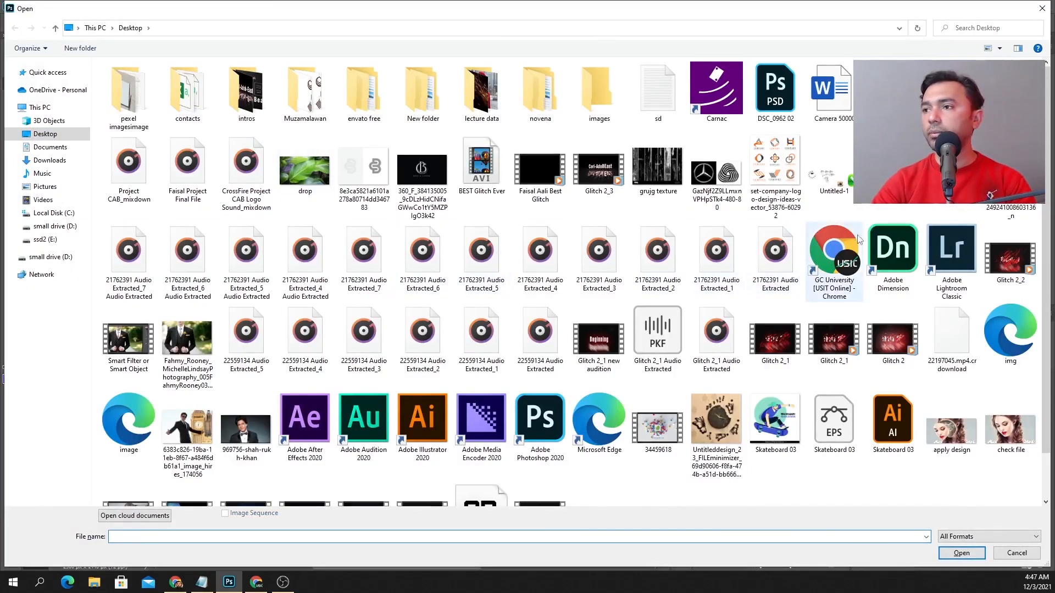
{"action": "scroll", "coordinate": [231, 355], "scroll_direction": "down", "scroll_amount": 1}
{"action": "double_click", "coordinate": [189, 305]}
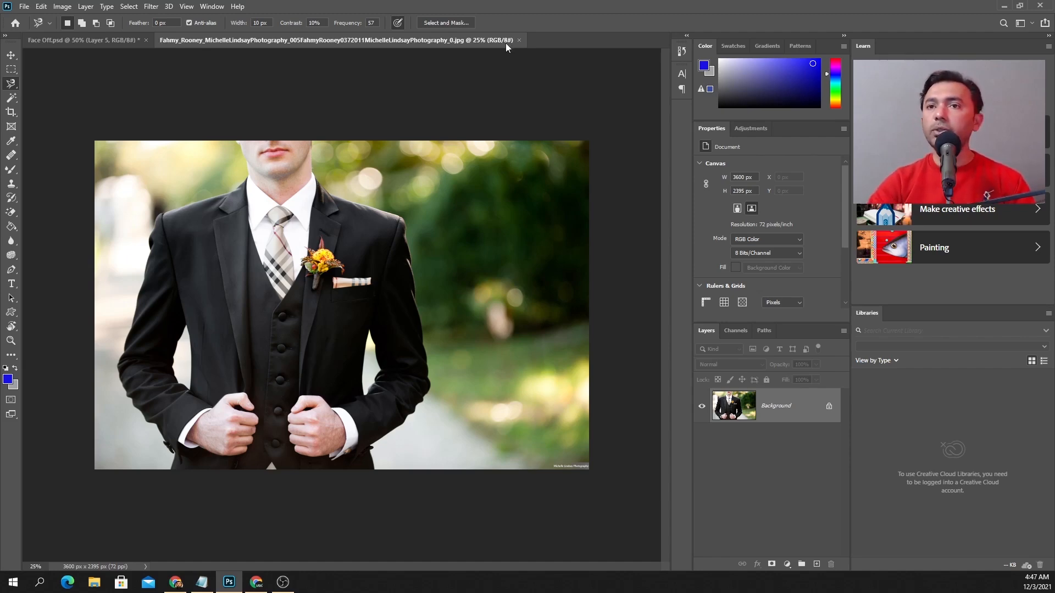
{"action": "left_click", "coordinate": [519, 40]}
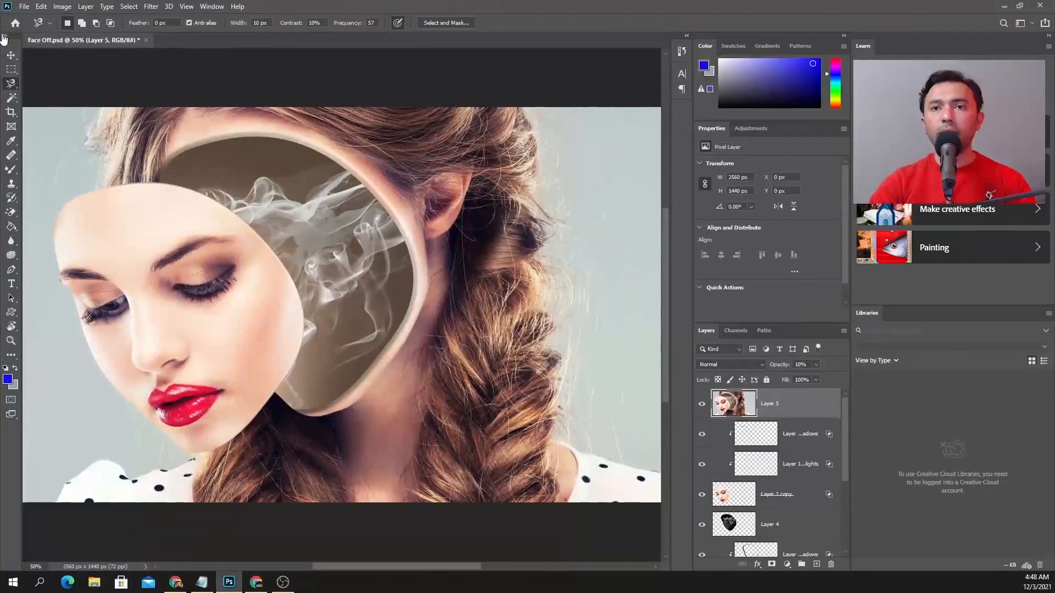
Arrange the toolbar in two columns and go through the Move, Lasso, Crop and Eyedropper tool groups, choosing the Count Tool
{"action": "left_click", "coordinate": [4, 37]}
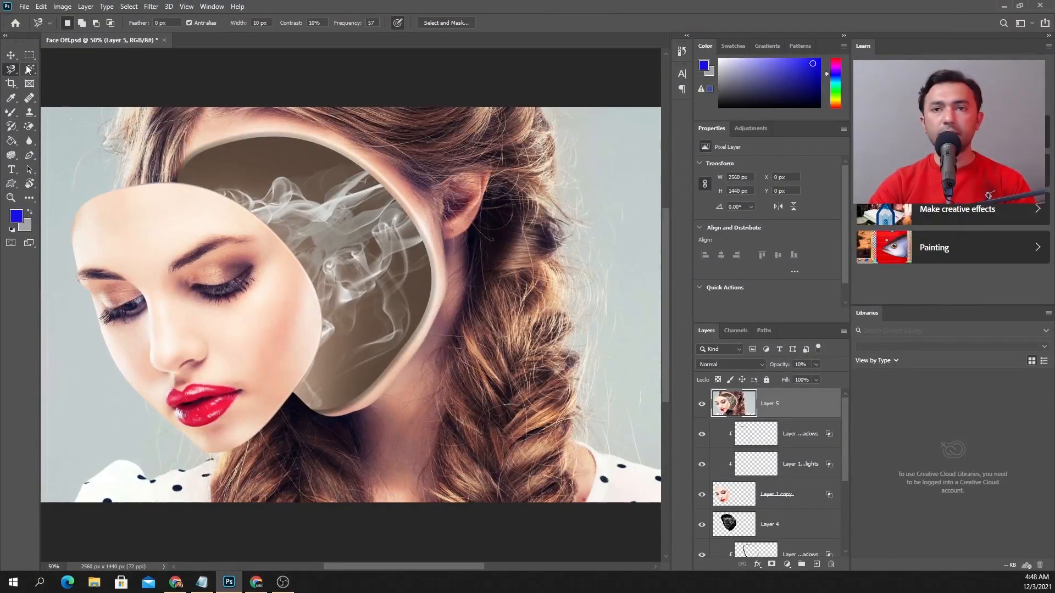
{"action": "left_click", "coordinate": [15, 62]}
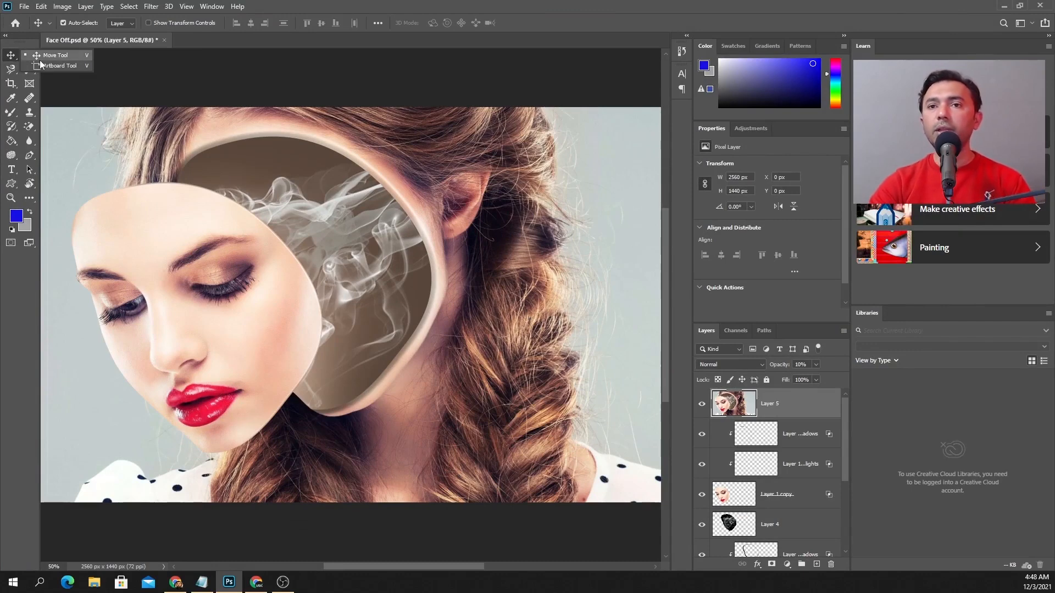
{"action": "left_click", "coordinate": [11, 70]}
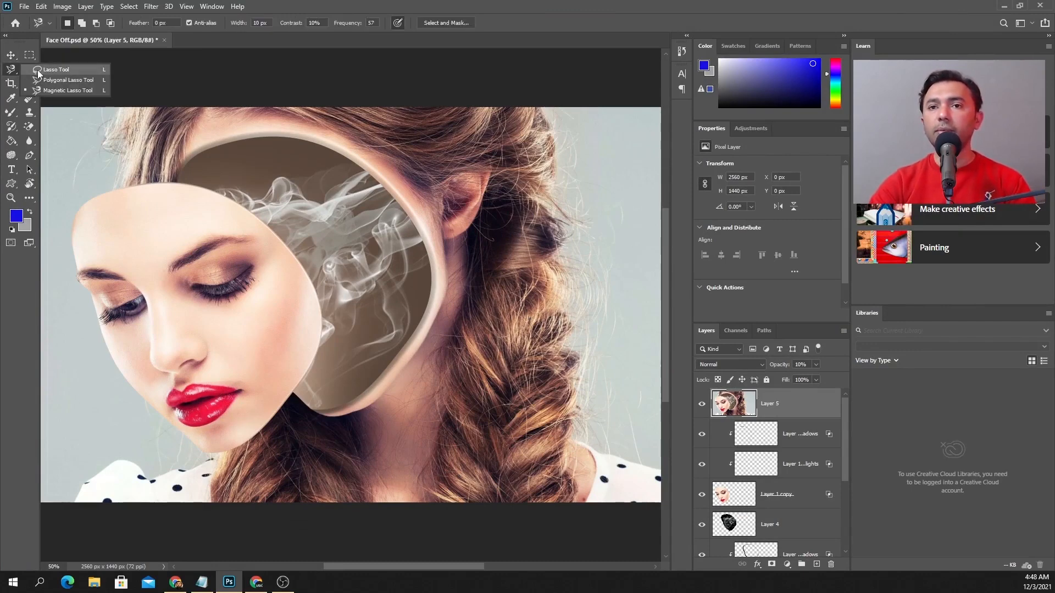
{"action": "left_click", "coordinate": [11, 84]}
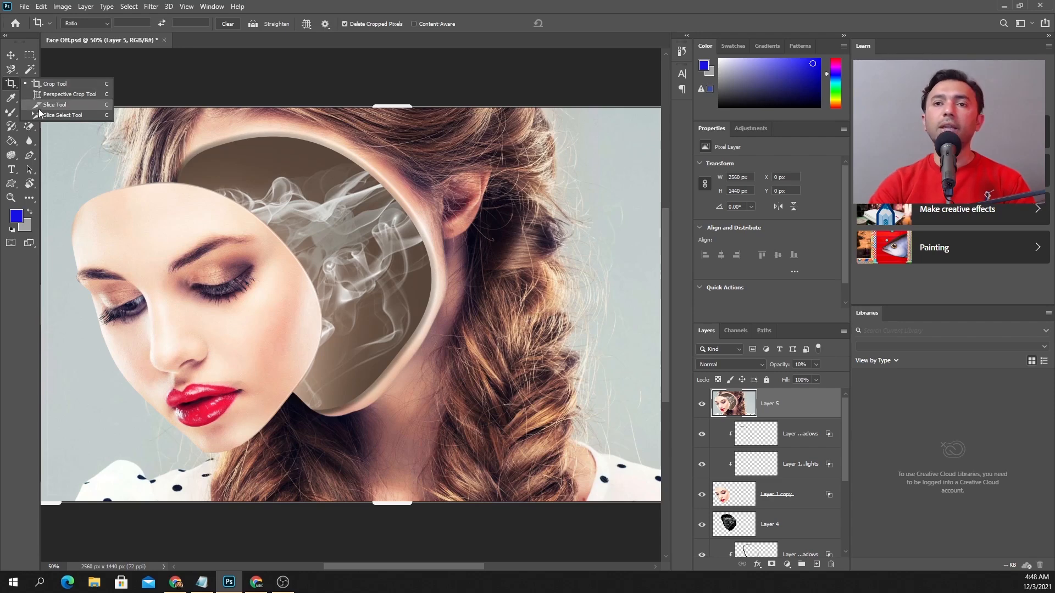
{"action": "left_click", "coordinate": [11, 97]}
{"action": "left_click", "coordinate": [55, 150]}
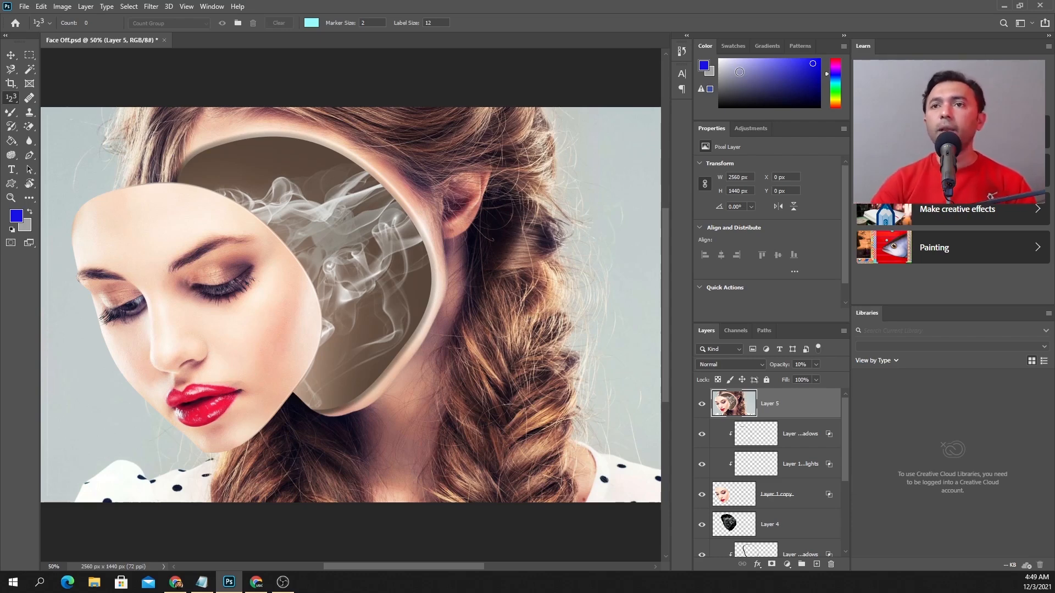
Try the Painting workspace, showing its Brush Settings, and return to the Essentials (Default) workspace
{"action": "left_click", "coordinate": [211, 6]}
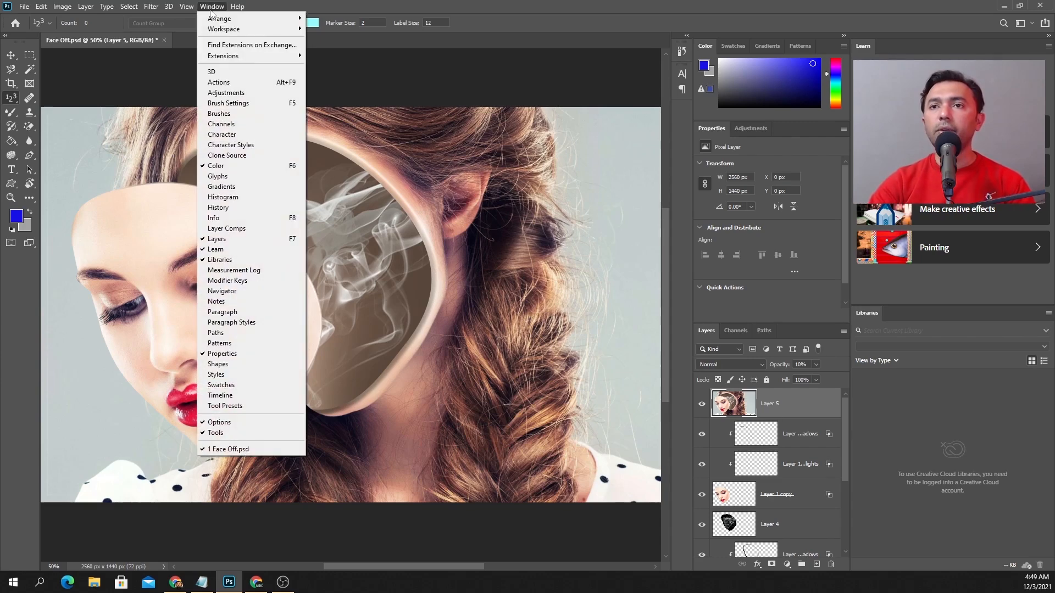
{"action": "mouse_move", "coordinate": [218, 29]}
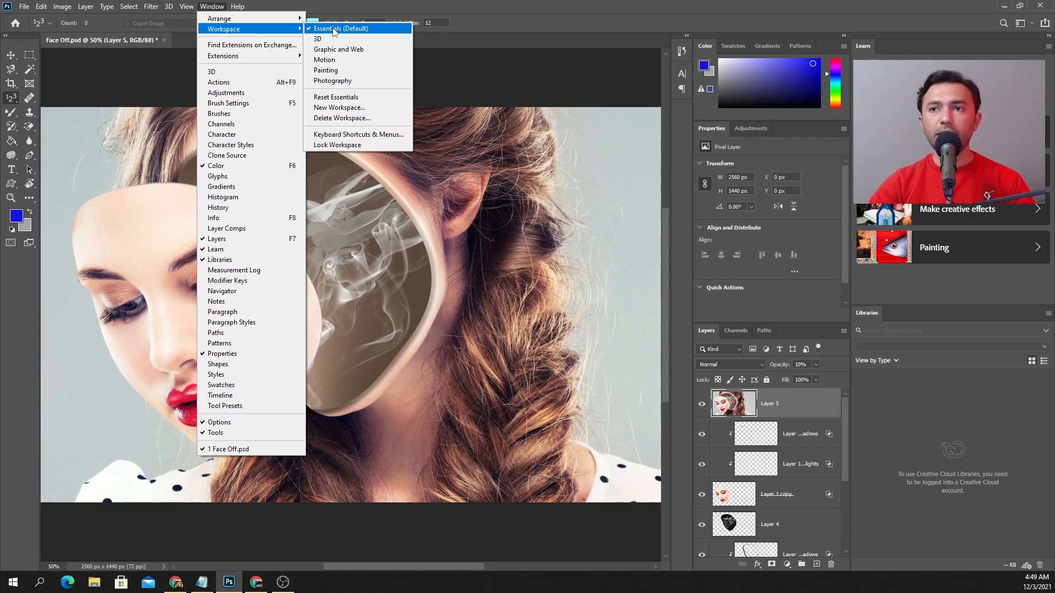
{"action": "left_click", "coordinate": [345, 74]}
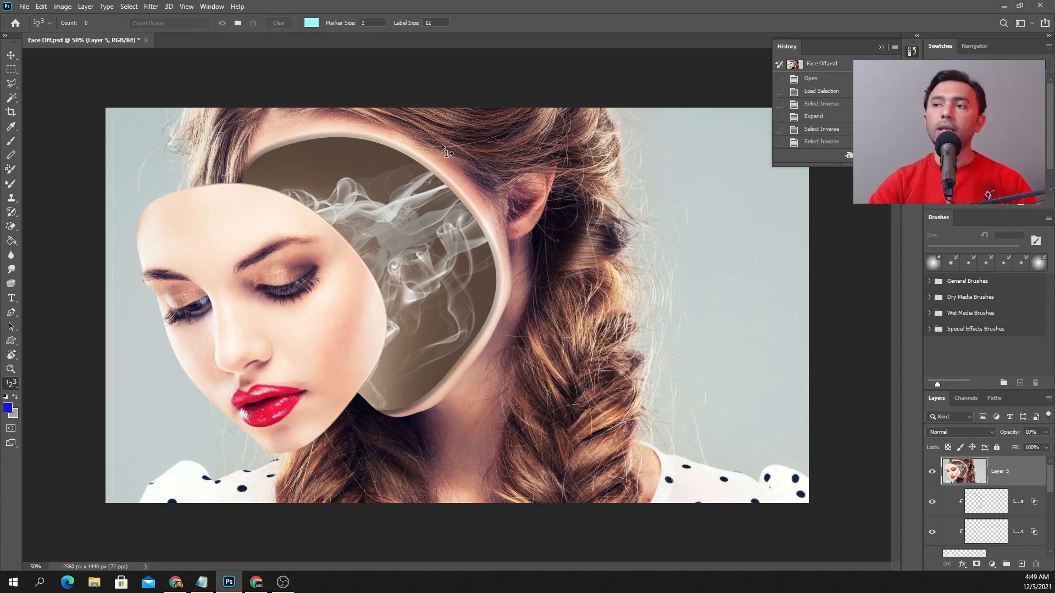
{"action": "left_click", "coordinate": [912, 52]}
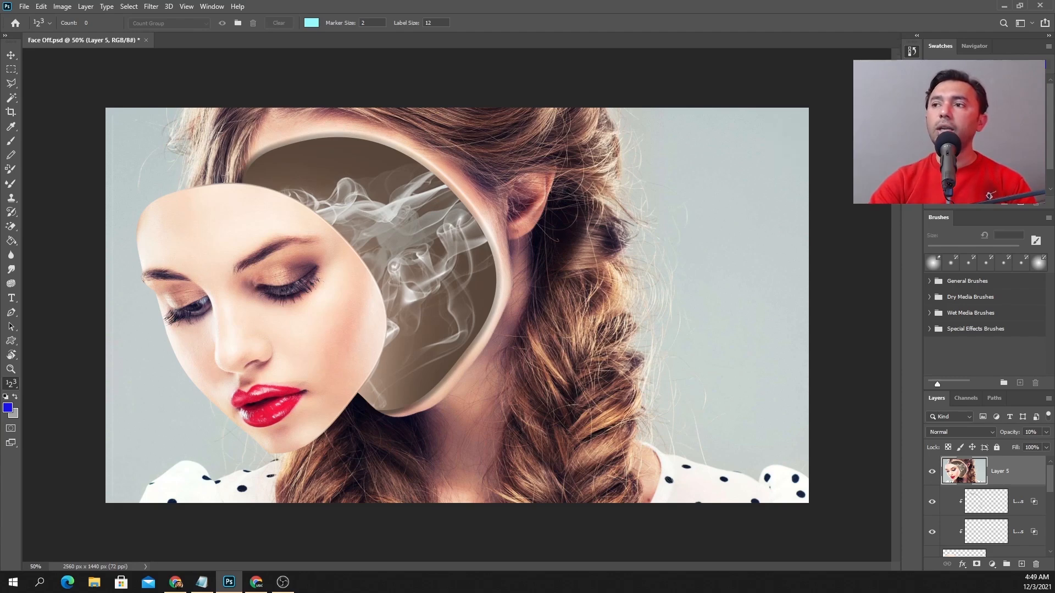
{"action": "left_click", "coordinate": [912, 73]}
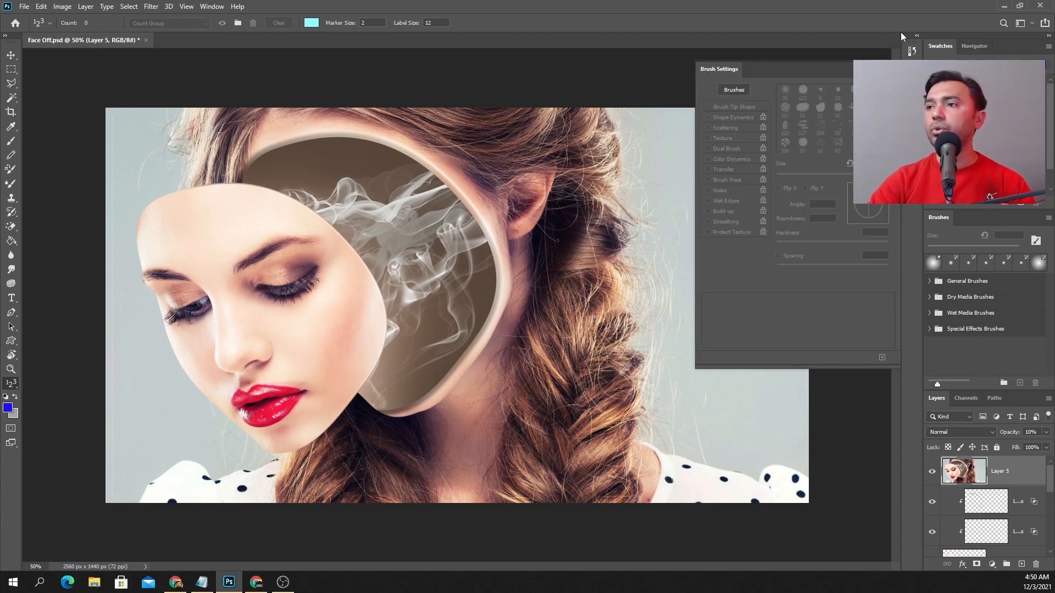
{"action": "left_click", "coordinate": [204, 8]}
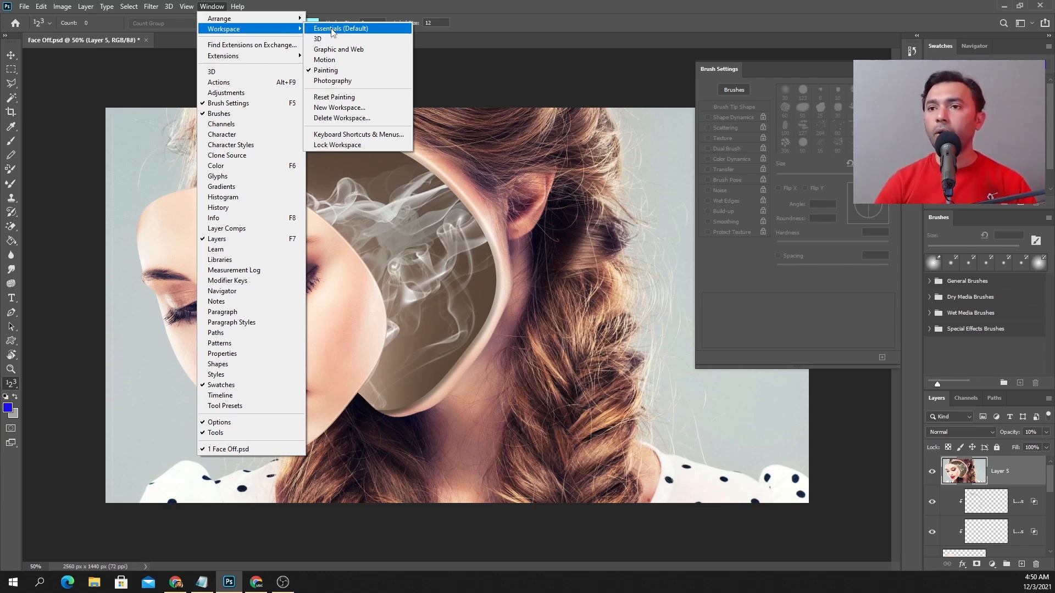
{"action": "left_click", "coordinate": [330, 29]}
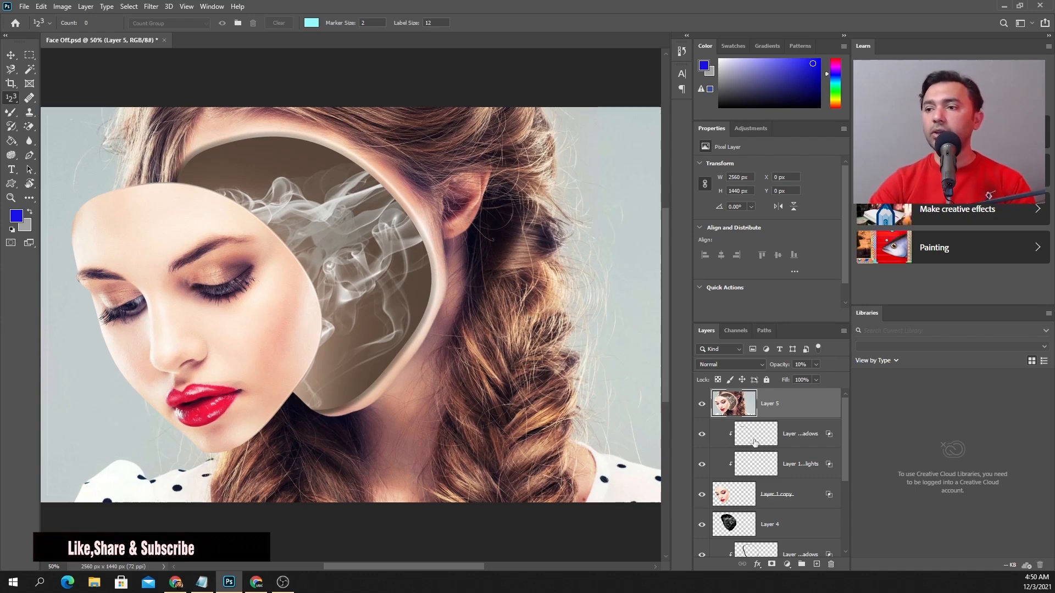
Add a 12 pt Myriad Pro text layer reading TEXT on the mask's forehead, above Layer 5
{"action": "left_click", "coordinate": [743, 489], "text": "shift"}
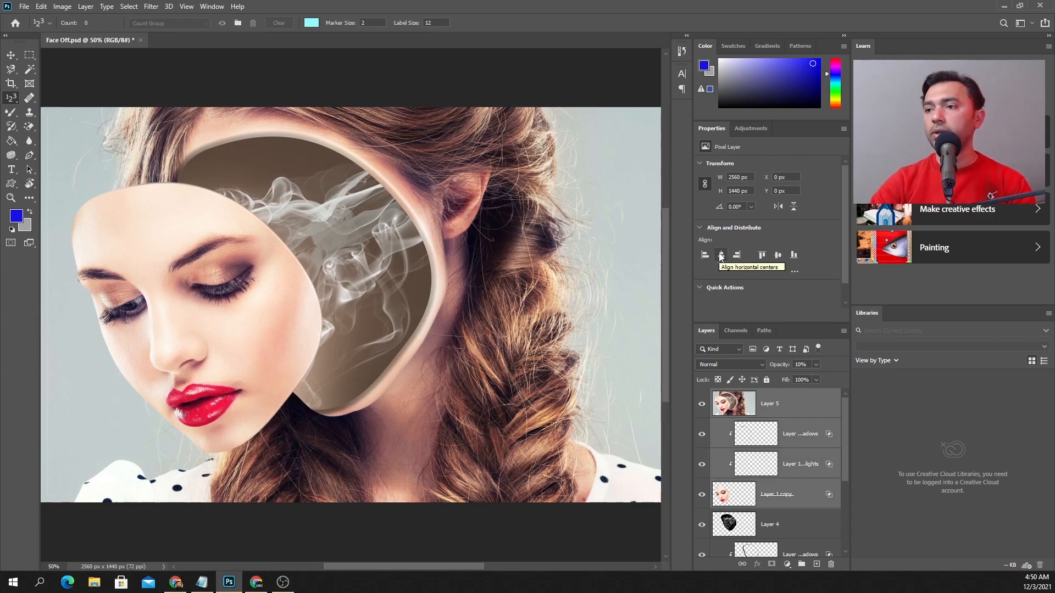
{"action": "left_click", "coordinate": [744, 397]}
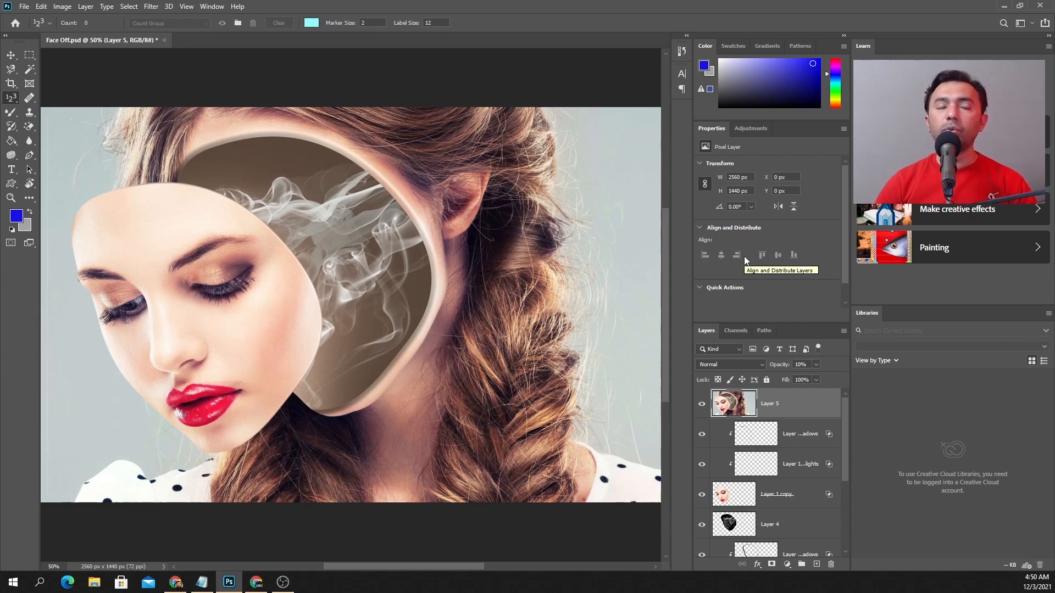
{"action": "left_click", "coordinate": [11, 169]}
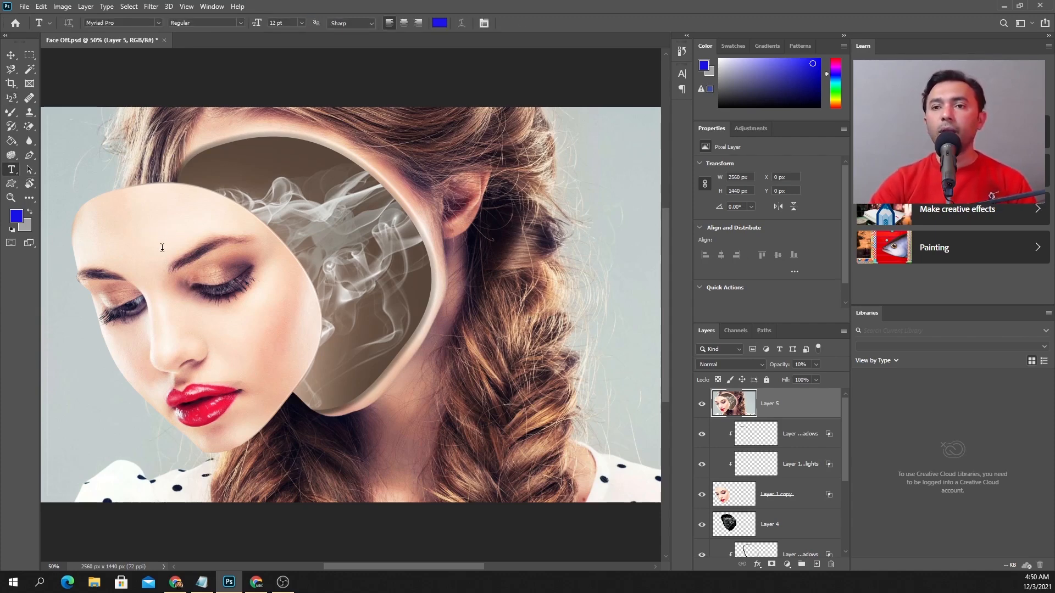
{"action": "left_click", "coordinate": [146, 234]}
{"action": "key", "text": "BackSpace"}
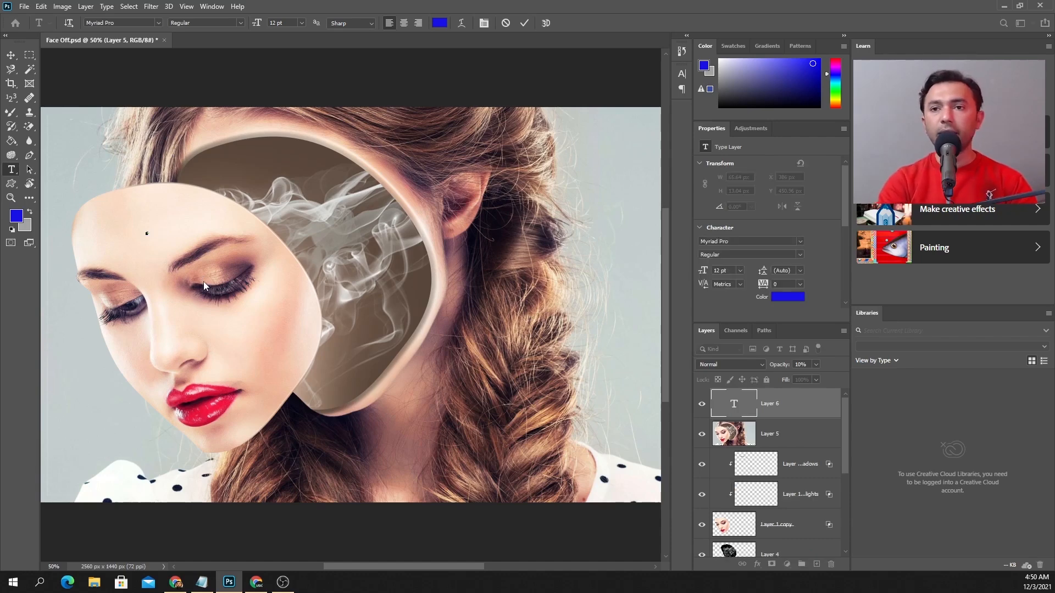
{"action": "type", "text": "Copy"}
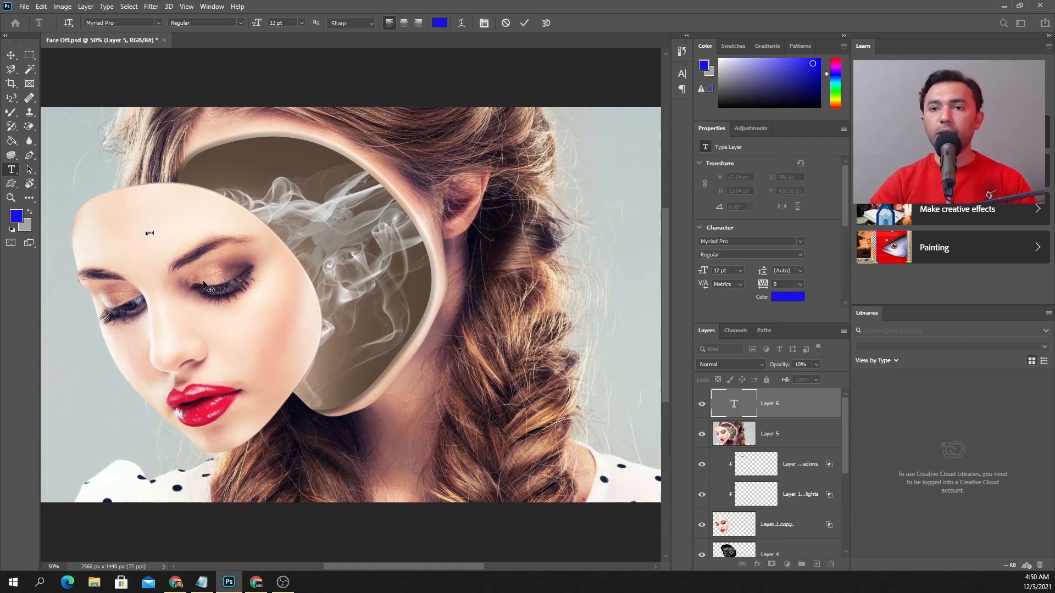
{"action": "key", "text": "ctrl+Return"}
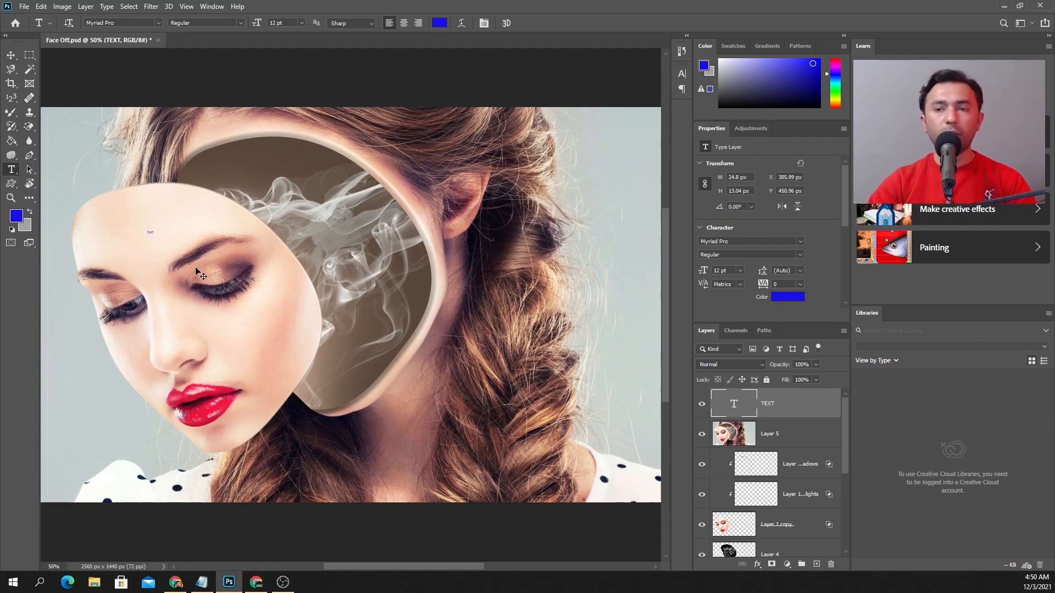
Scale the TEXT layer proportionally to about 3269% so it spans the forehead and the face opening
{"action": "key", "text": "ctrl+t"}
{"action": "left_click_drag", "start_coordinate": [155, 226], "coordinate": [369, 135]}
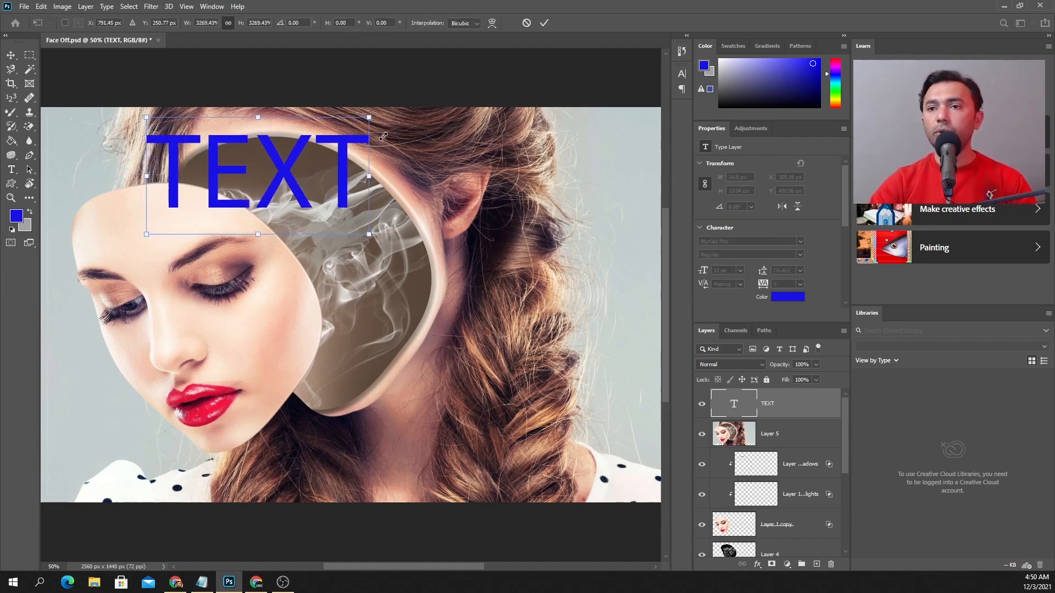
{"action": "key", "text": "Return"}
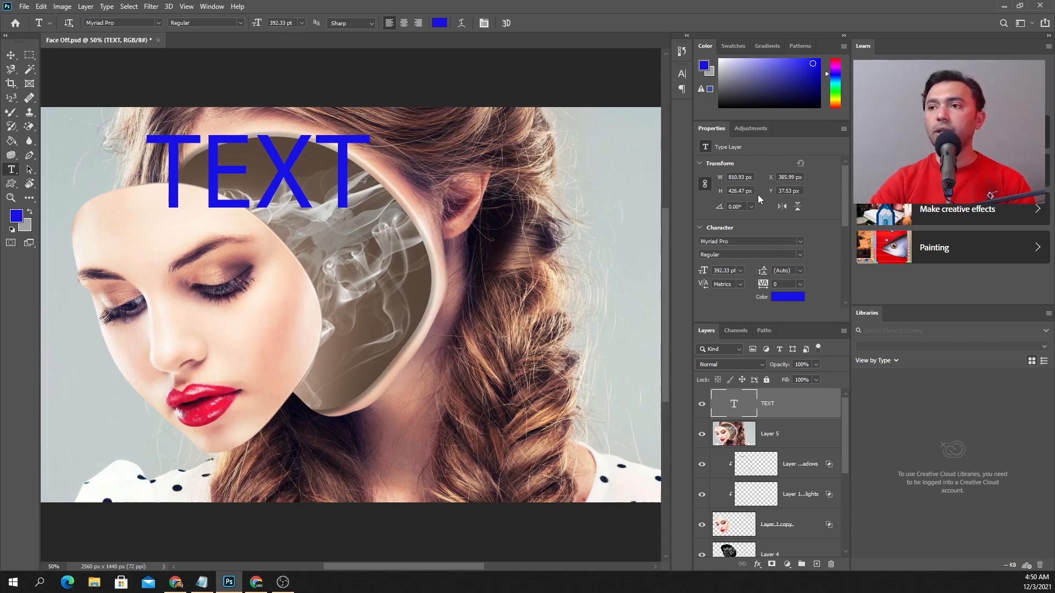
Try rotating the text by 60°, undo the rotation, and view the available font size presets
{"action": "left_click", "coordinate": [750, 208]}
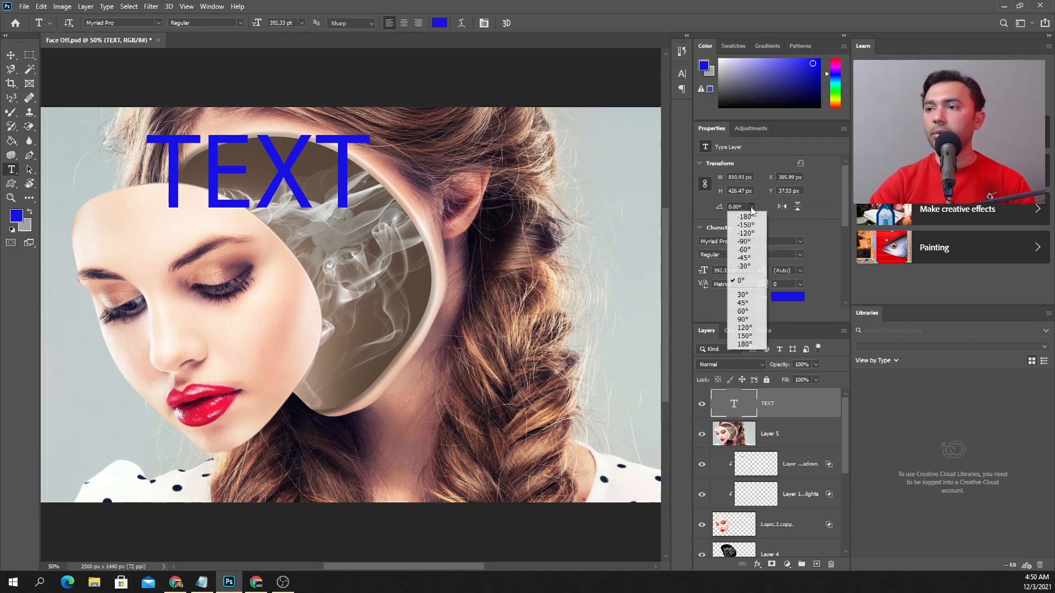
{"action": "left_click", "coordinate": [744, 311]}
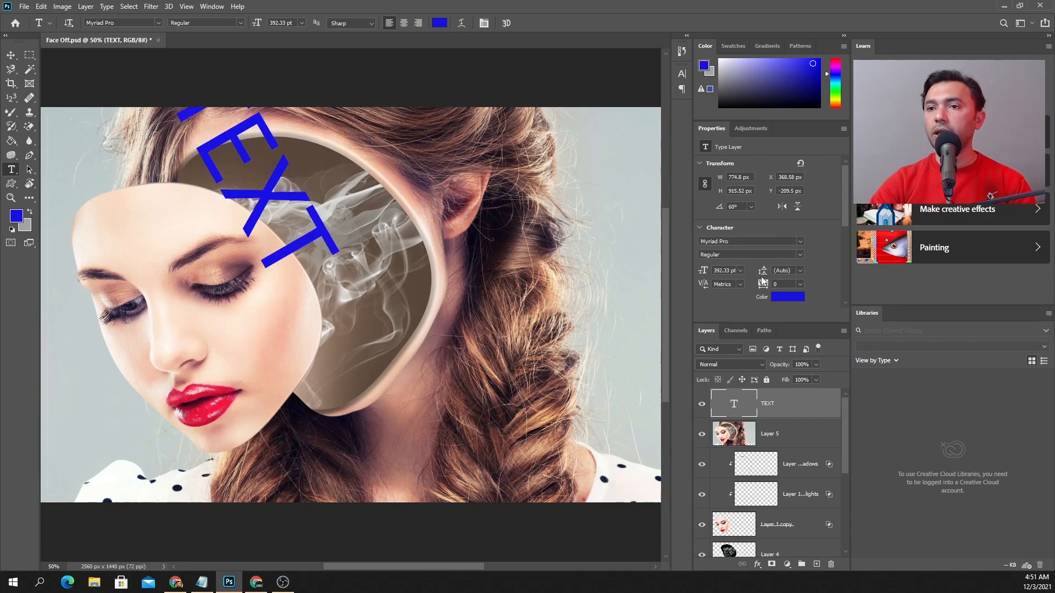
{"action": "key", "text": "ctrl+z"}
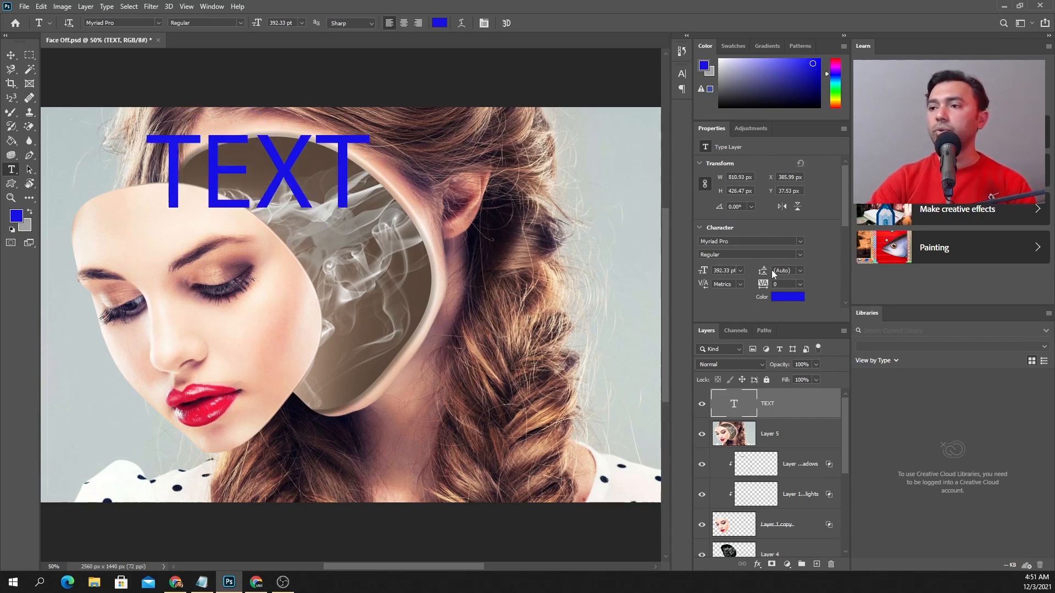
{"action": "left_click", "coordinate": [740, 271]}
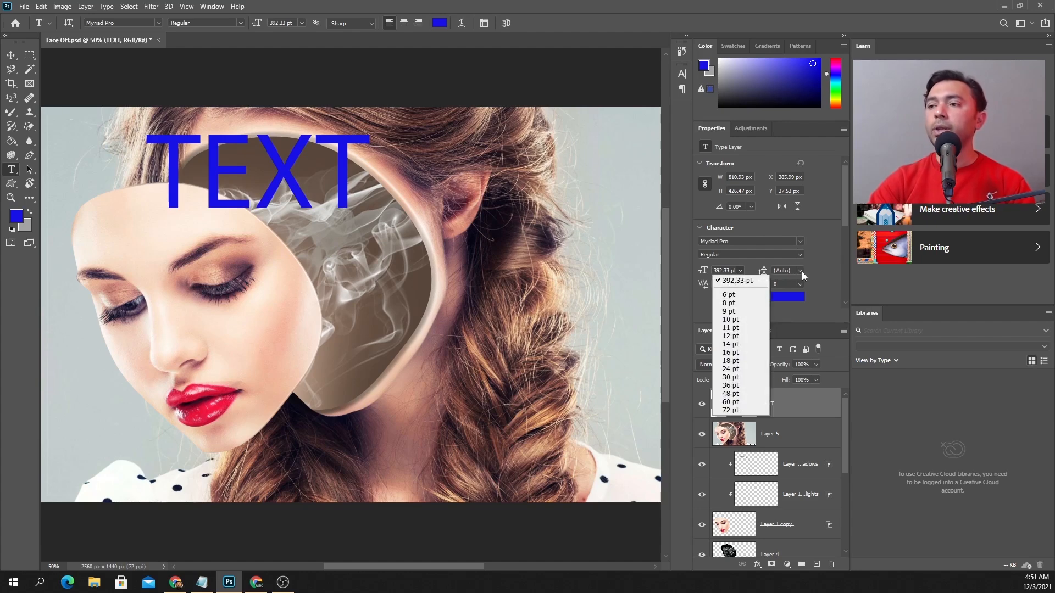
{"action": "left_click", "coordinate": [822, 264]}
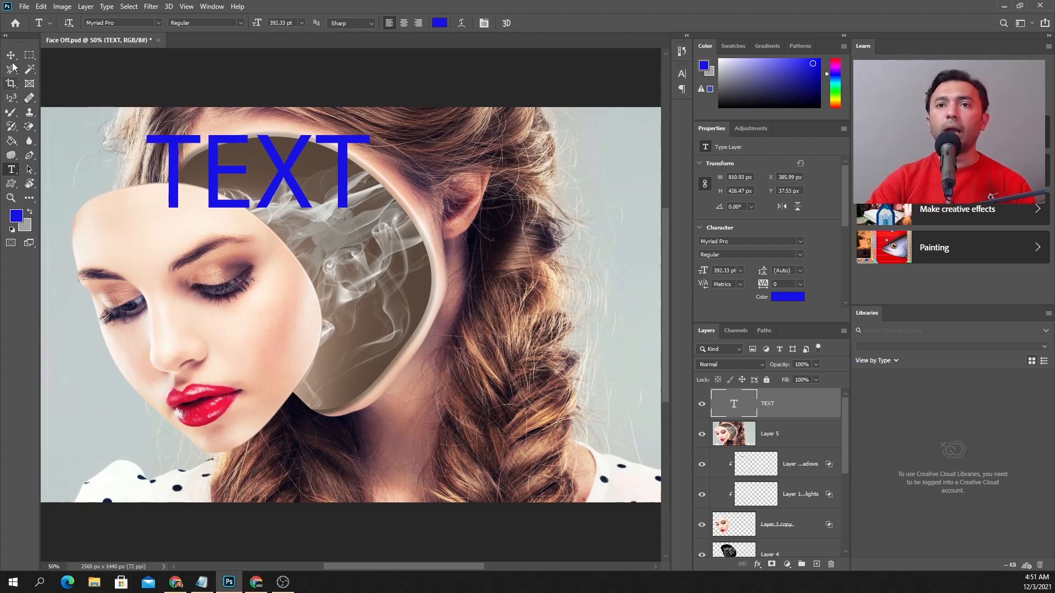
View the window arrangement options, collapse the toolbar to one column and reset the Essentials workspace
{"action": "left_click", "coordinate": [212, 7]}
{"action": "mouse_move", "coordinate": [217, 19]}
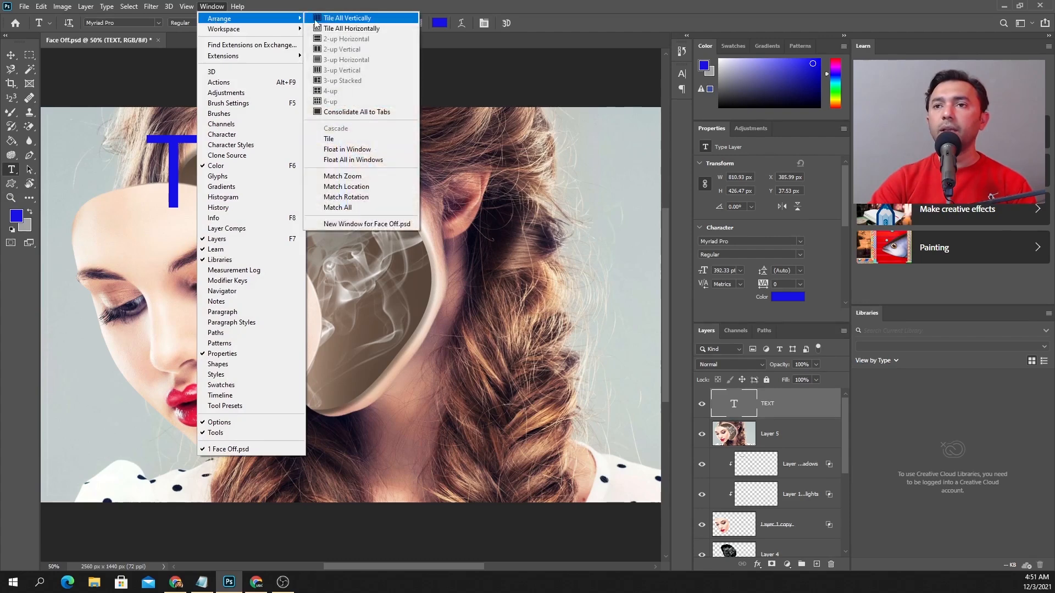
{"action": "mouse_move", "coordinate": [271, 30]}
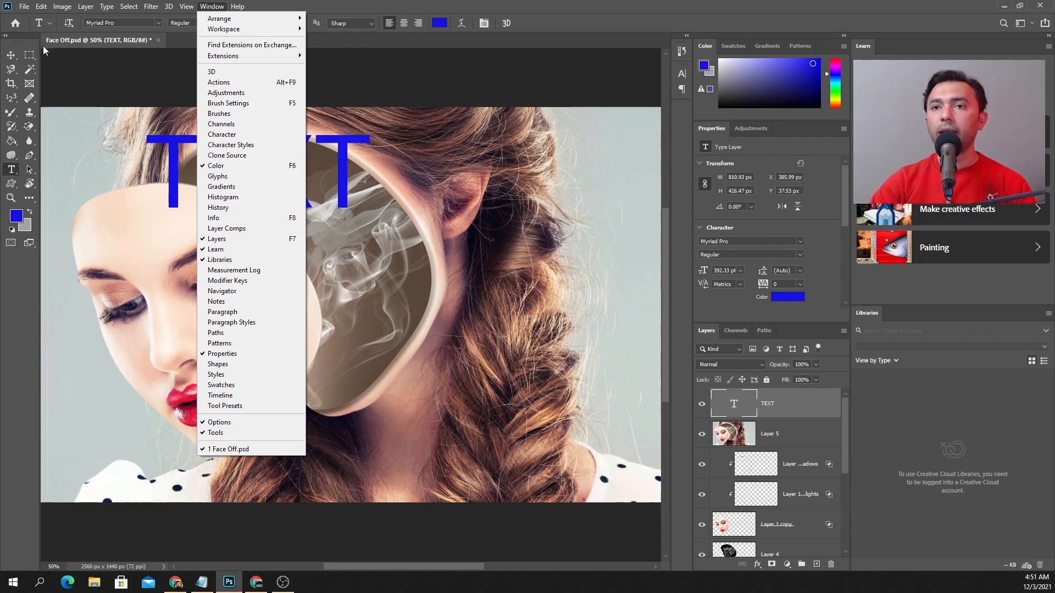
{"action": "left_click", "coordinate": [6, 37]}
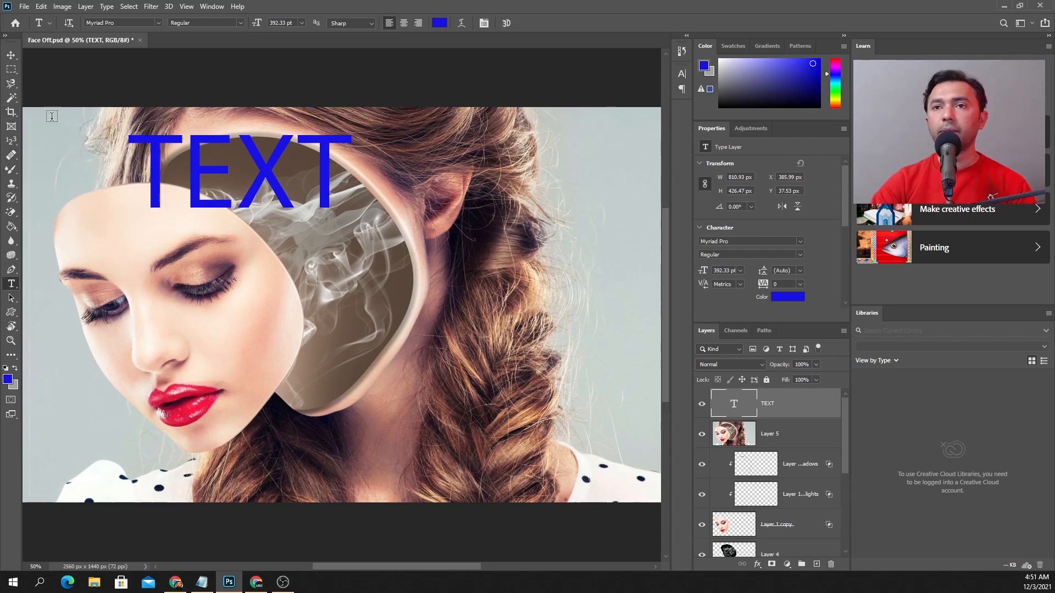
{"action": "left_click", "coordinate": [212, 8]}
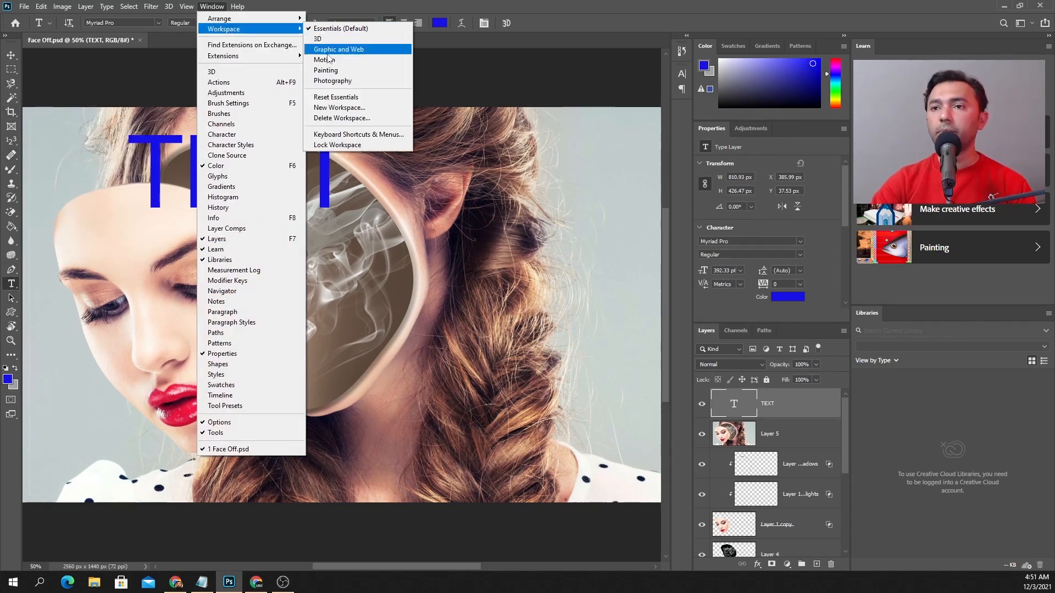
{"action": "left_click", "coordinate": [336, 97]}
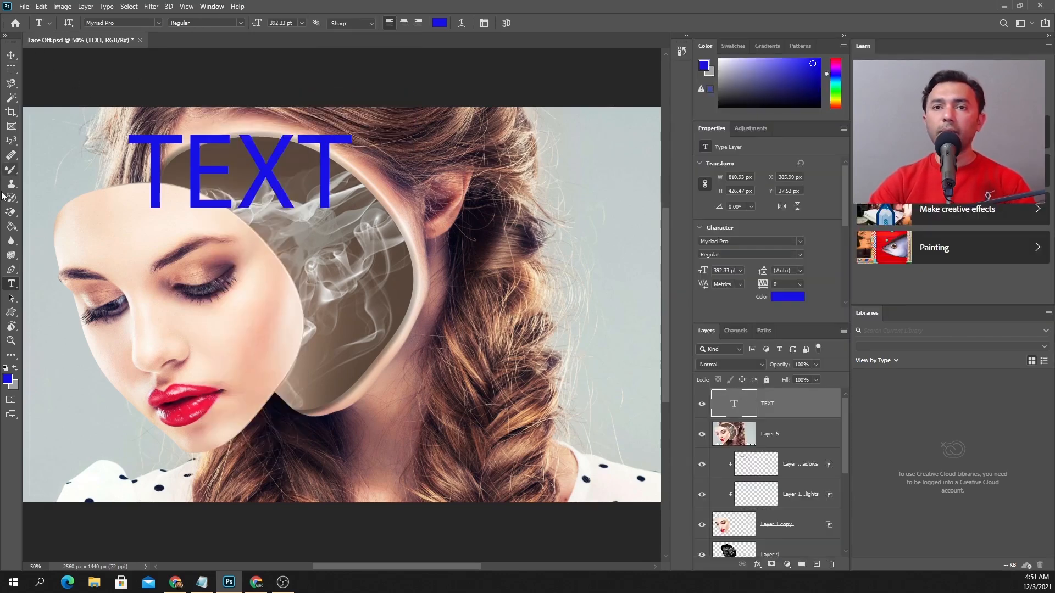
Widen the toolbar to two columns and reset the Essentials workspace to restore its default layout
{"action": "left_click", "coordinate": [5, 36]}
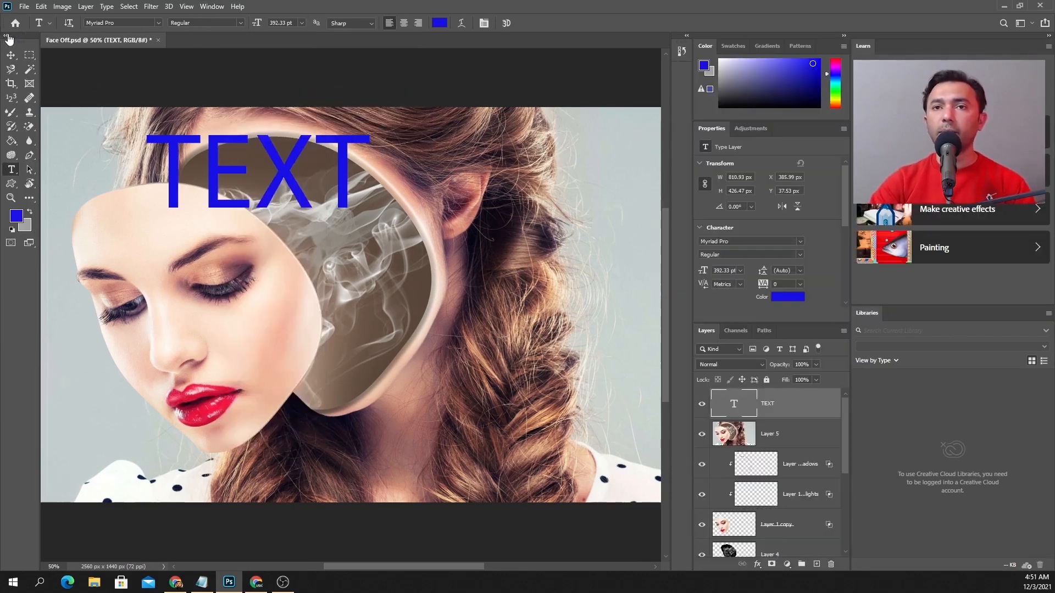
{"action": "left_click", "coordinate": [212, 6]}
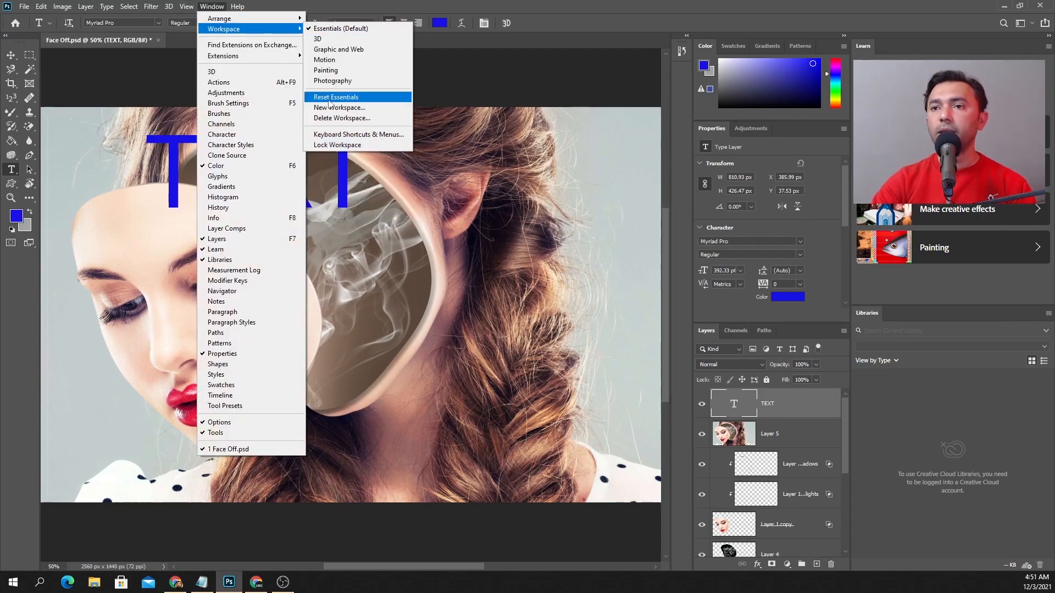
{"action": "left_click", "coordinate": [332, 99]}
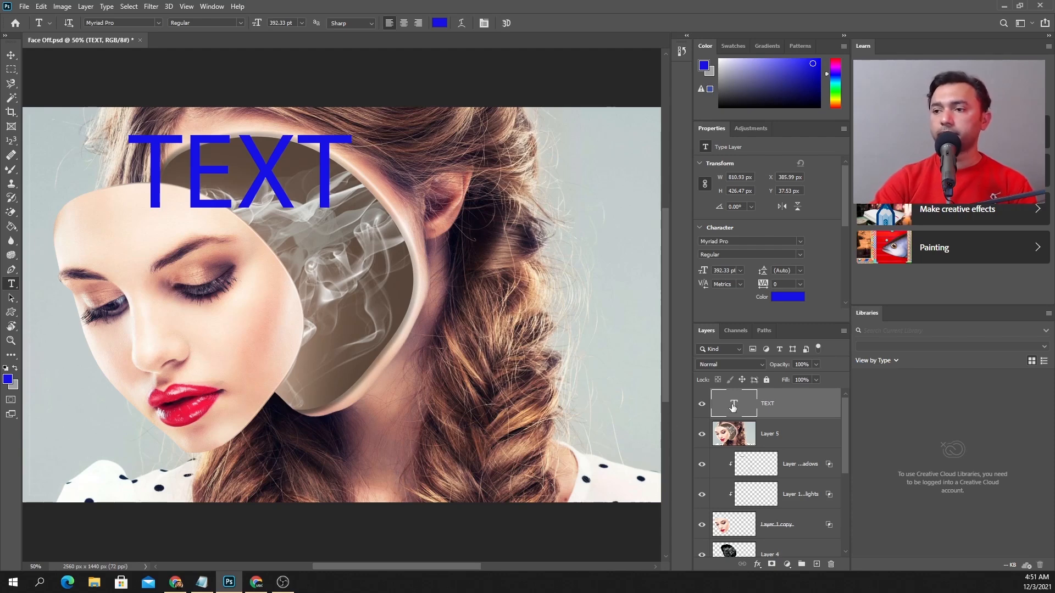
Delete the TEXT layer and arrange the toolbar in two columns
{"action": "key", "text": "Delete"}
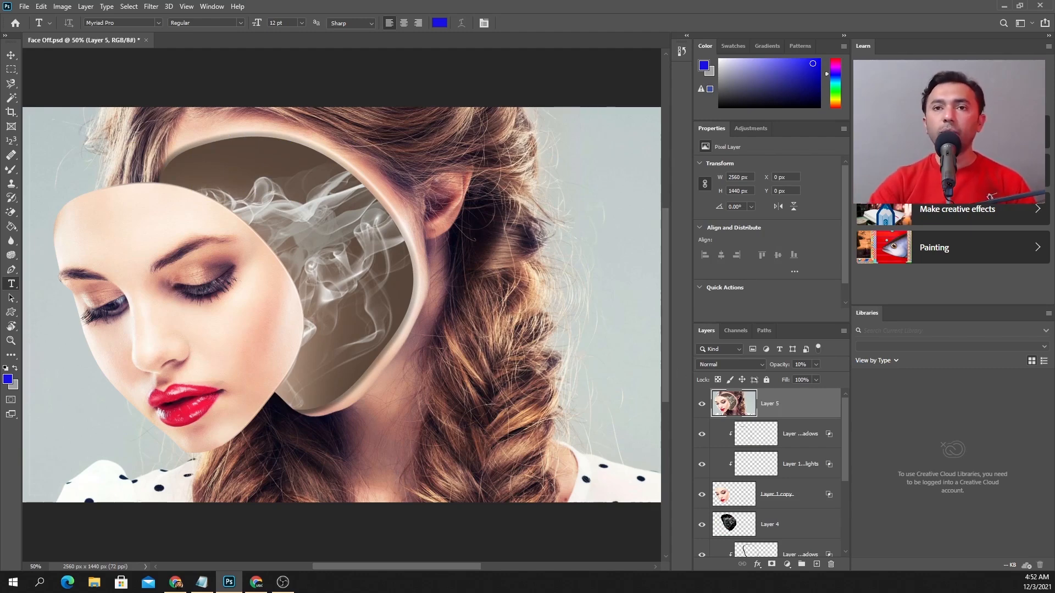
{"action": "left_click", "coordinate": [5, 36]}
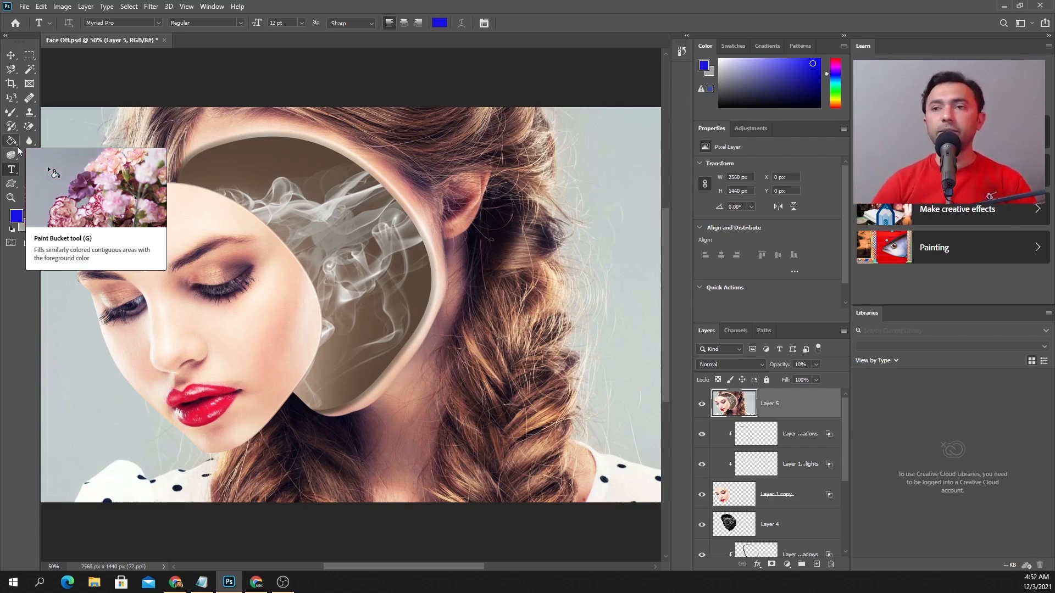
Choose the Essentials (Default) workspace again and review the Reset Essentials option without applying it
{"action": "left_click", "coordinate": [213, 7]}
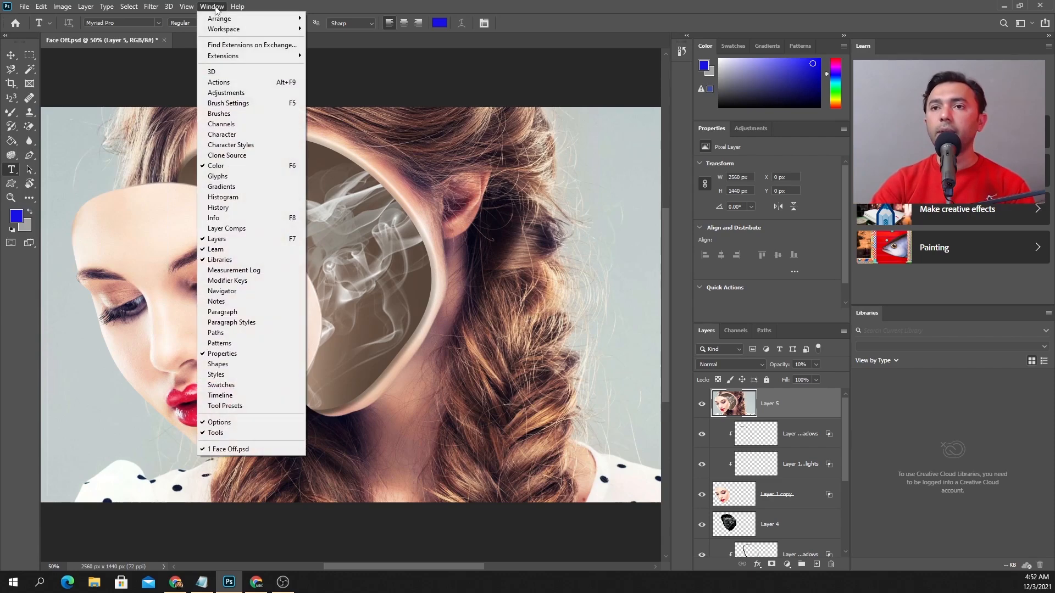
{"action": "mouse_move", "coordinate": [253, 29]}
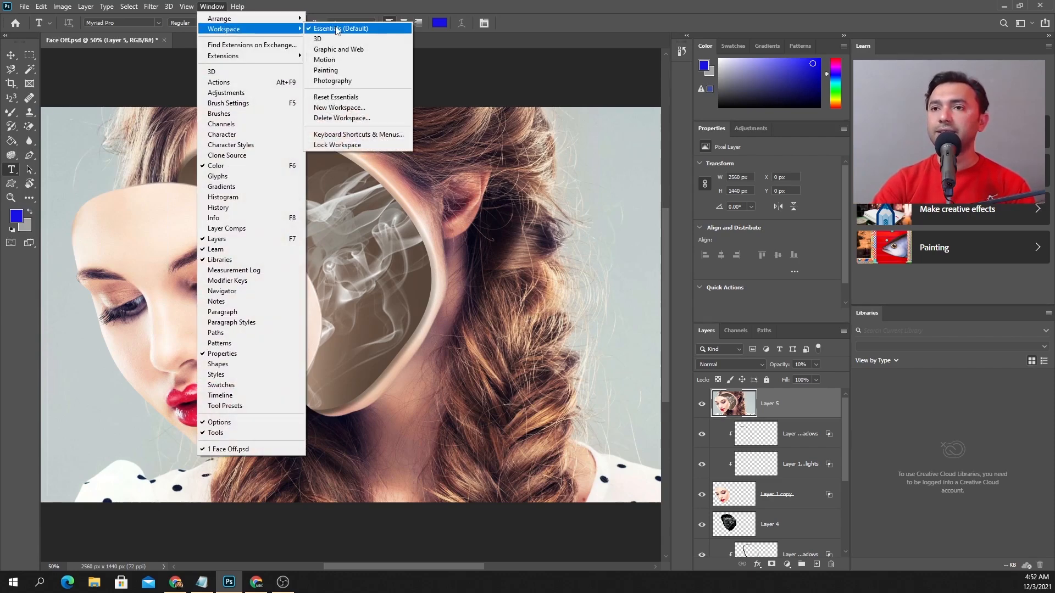
{"action": "left_click", "coordinate": [337, 30]}
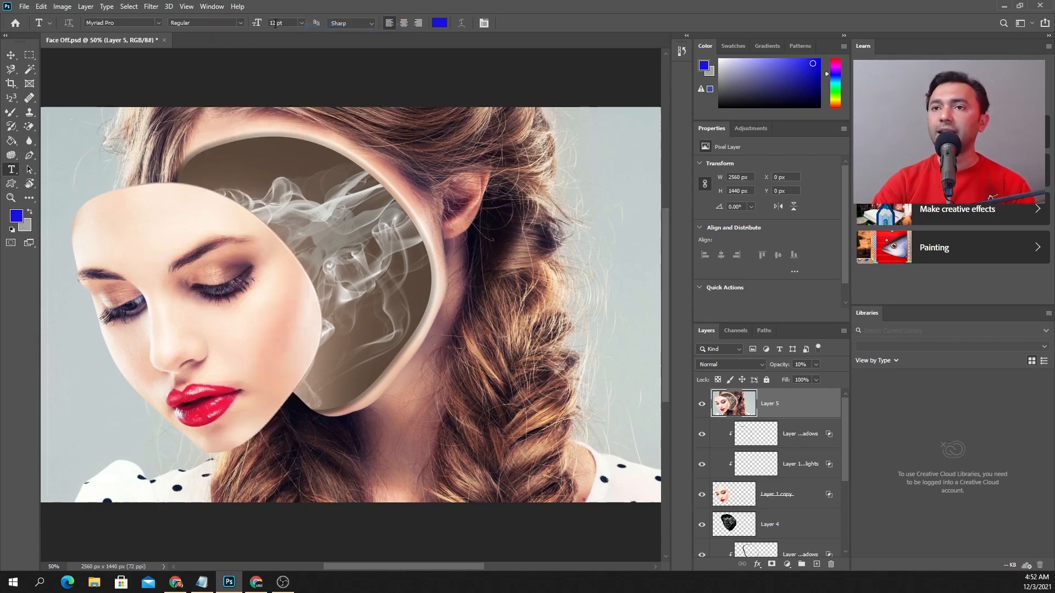
{"action": "left_click", "coordinate": [226, 7]}
{"action": "mouse_move", "coordinate": [228, 30]}
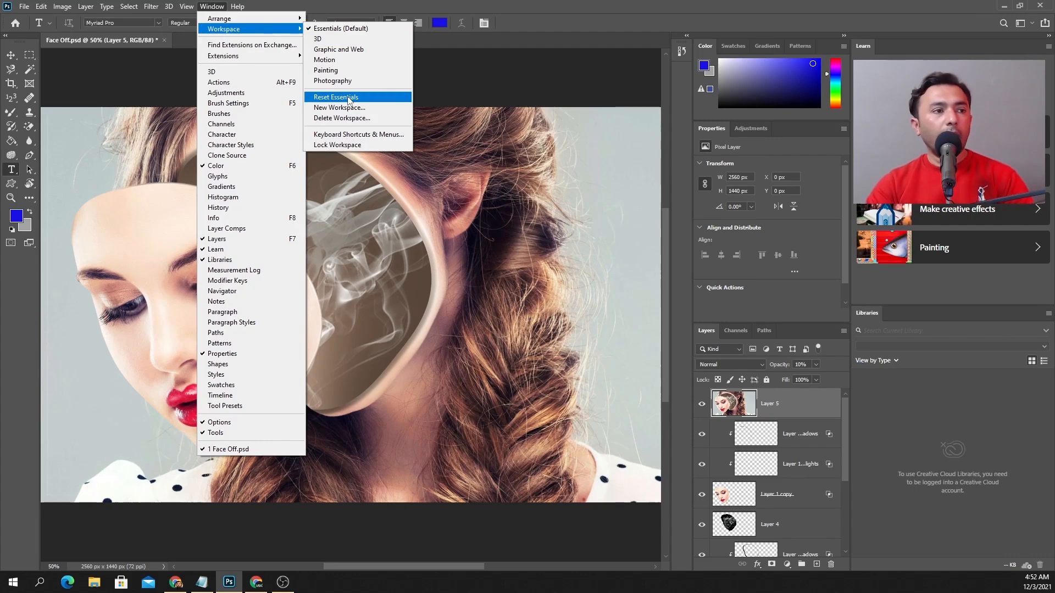
{"action": "left_click", "coordinate": [473, 80]}
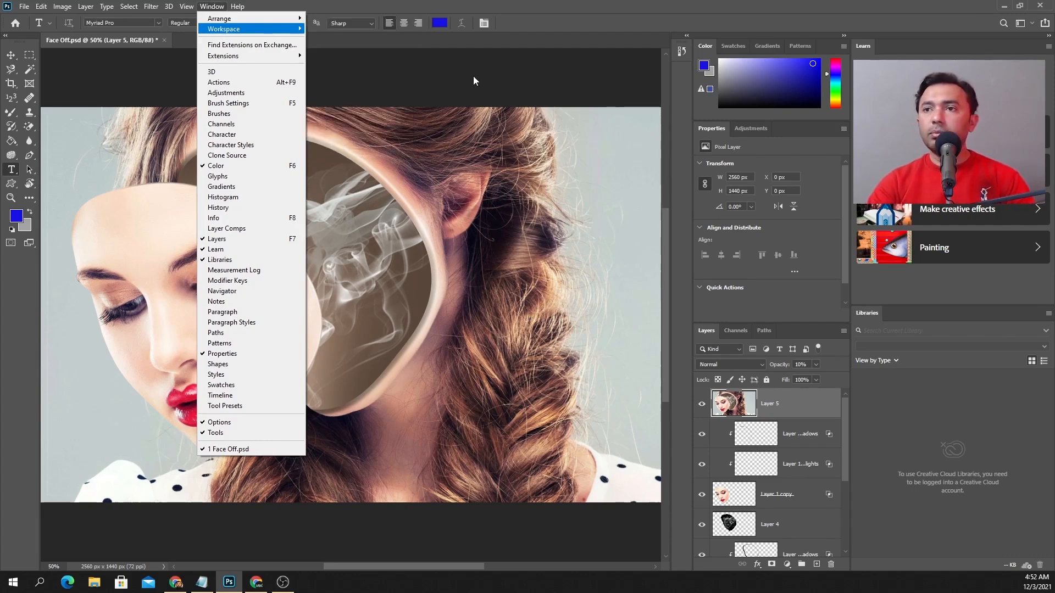
Examine the document size information, move around the composite by scrolling and panning, and zoom out to 33.33%
{"action": "left_click", "coordinate": [417, 81]}
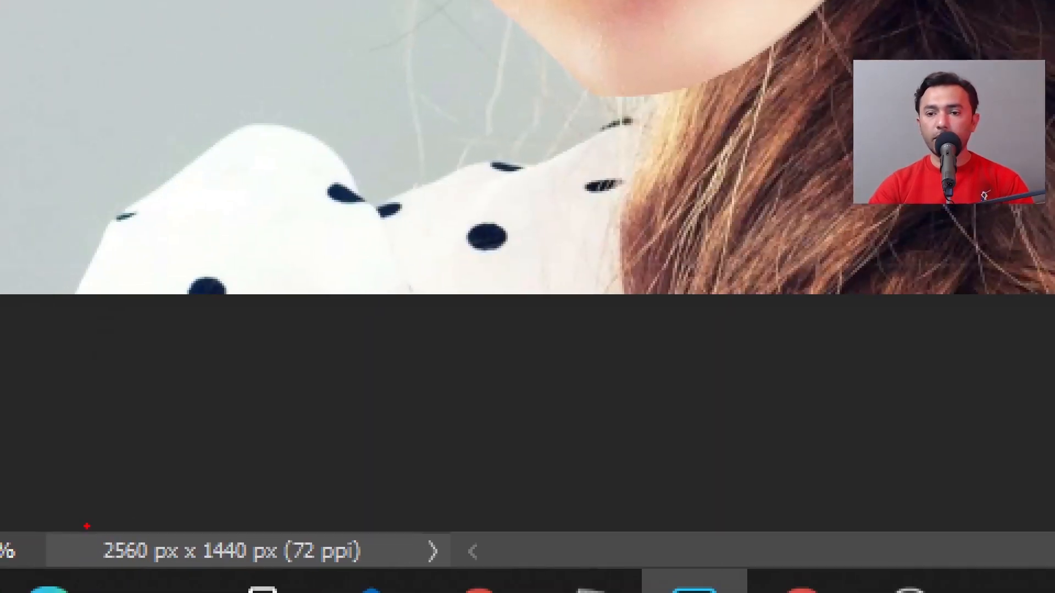
{"action": "mouse_move", "coordinate": [87, 526]}
{"action": "left_mouse_down"}
{"action": "mouse_move", "coordinate": [96, 576]}
{"action": "mouse_move", "coordinate": [411, 577]}
{"action": "mouse_move", "coordinate": [401, 498]}
{"action": "mouse_move", "coordinate": [0, 510]}
{"action": "left_mouse_up"}
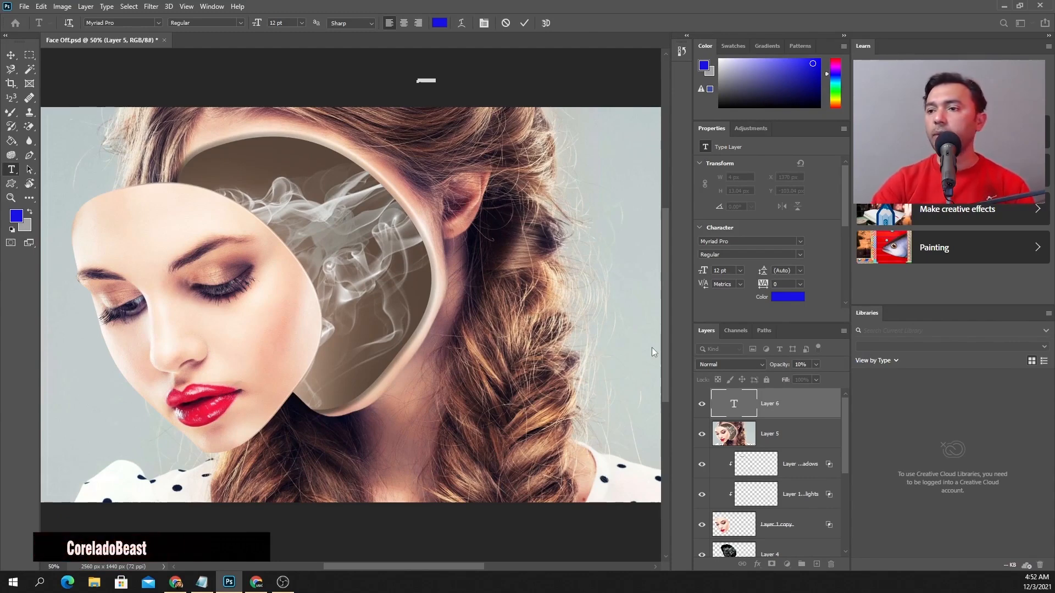
{"action": "left_click_drag", "start_coordinate": [664, 335], "coordinate": [666, 426]}
{"action": "mouse_move", "coordinate": [430, 569]}
{"action": "left_mouse_down"}
{"action": "mouse_move", "coordinate": [367, 564]}
{"action": "mouse_move", "coordinate": [437, 566]}
{"action": "left_mouse_up"}
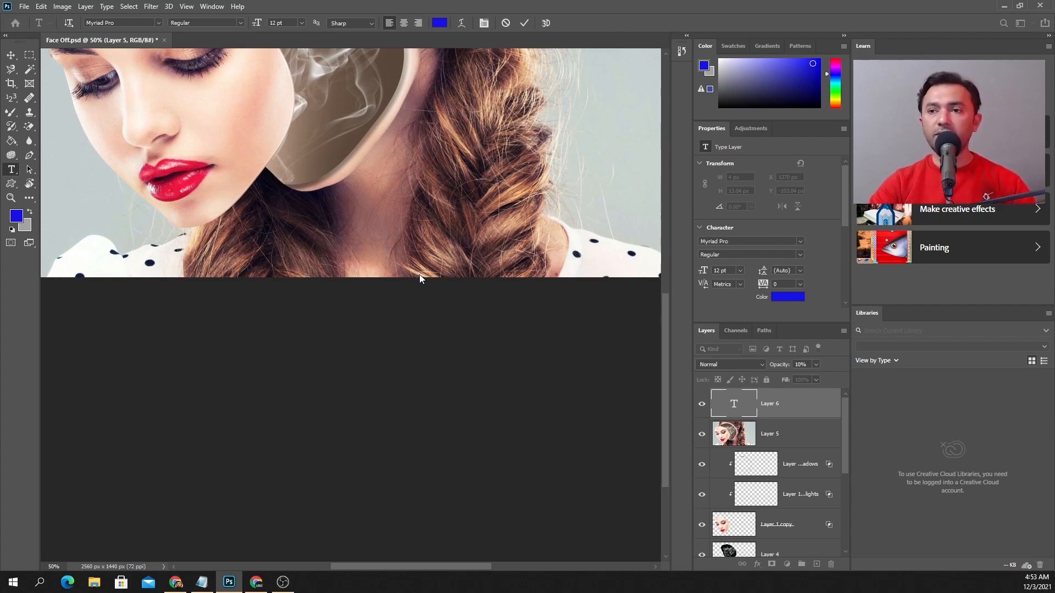
{"action": "key", "text": "Escape"}
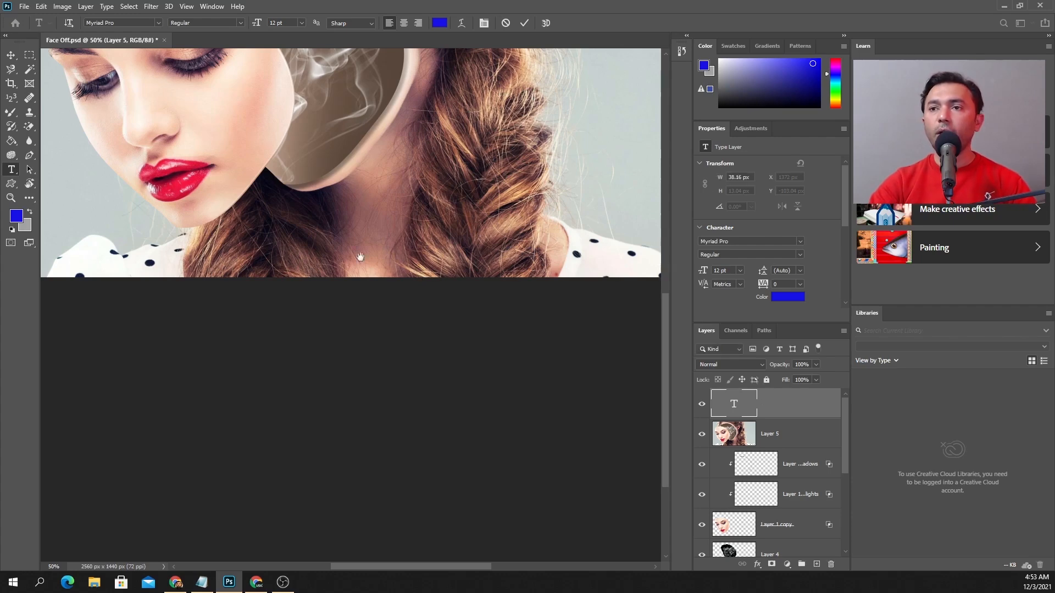
{"action": "left_click_drag", "start_coordinate": [364, 165], "coordinate": [368, 278]}
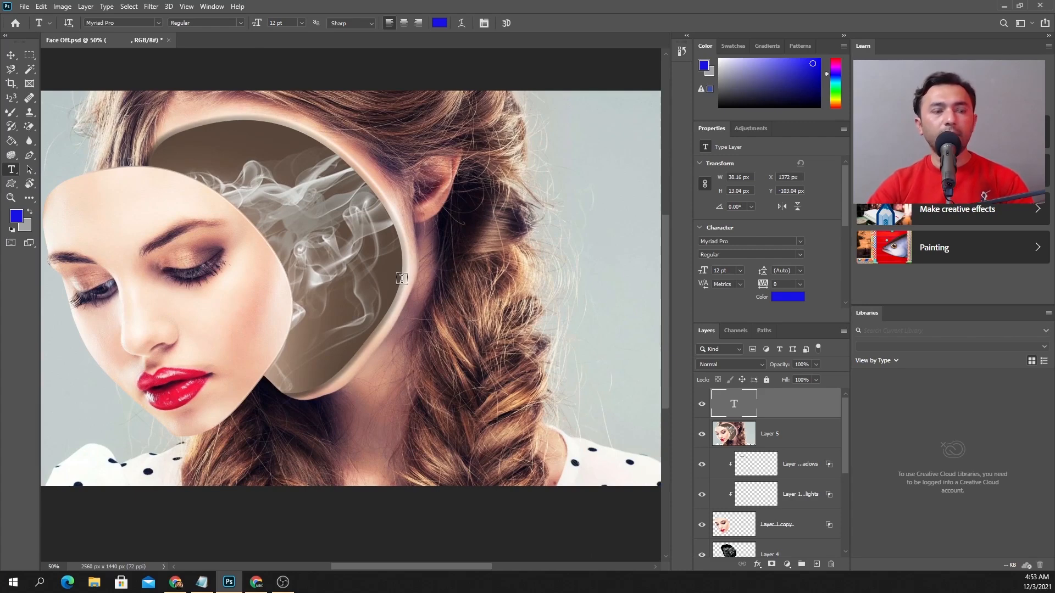
{"action": "key", "text": "ctrl+minus"}
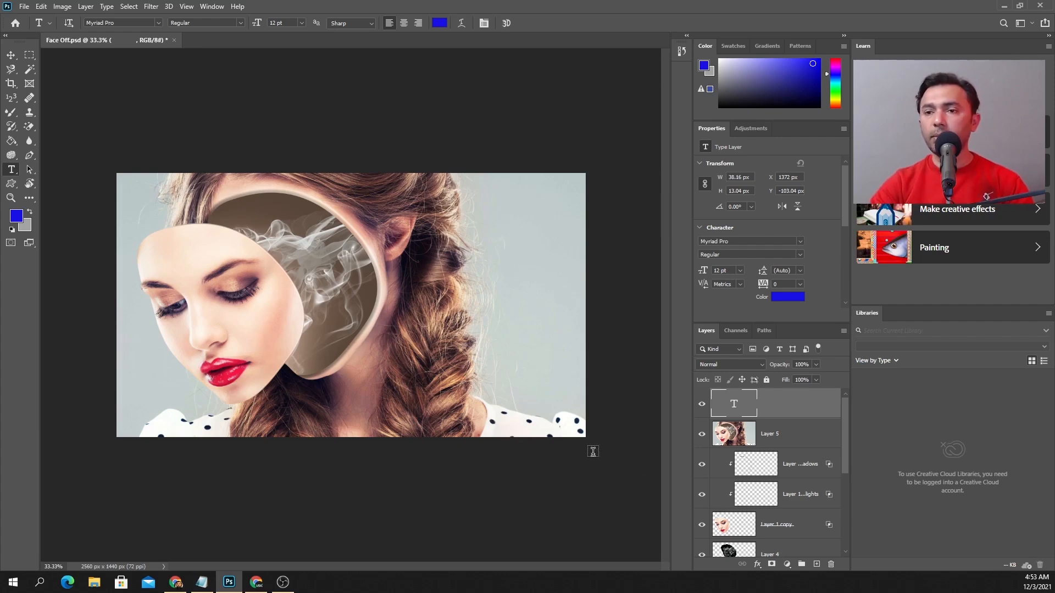
Select the entire canvas
{"action": "key", "text": "ctrl+a"}
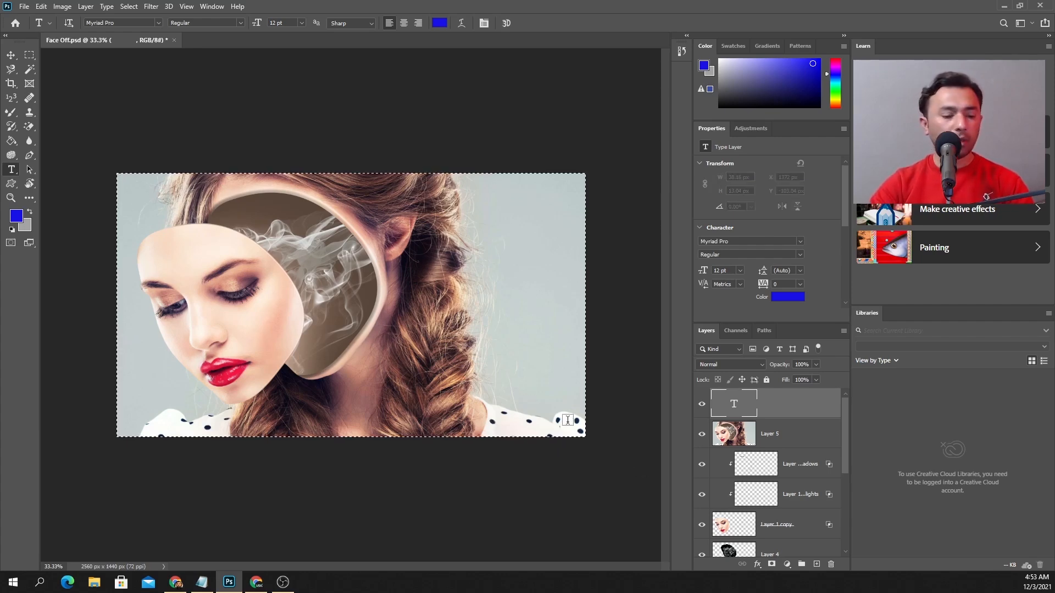
Deselect the canvas and select every layer from the text layer down to Layer 2 for the Move tool
{"action": "key", "text": "ctrl+d"}
{"action": "scroll", "coordinate": [763, 519], "scroll_direction": "down", "scroll_amount": 3}
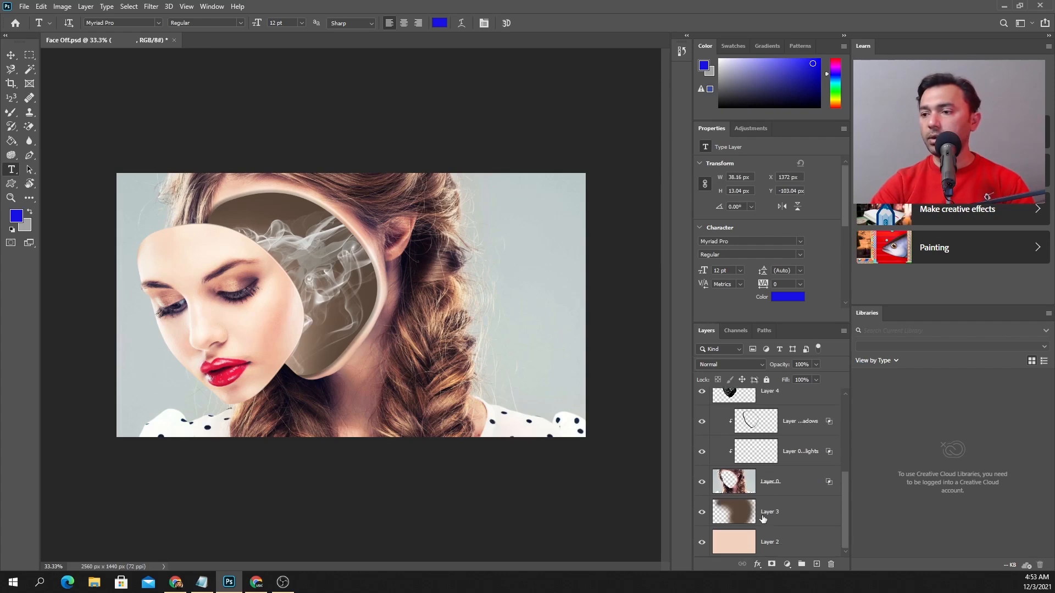
{"action": "left_click", "coordinate": [762, 541], "text": "shift"}
{"action": "key", "text": "v"}
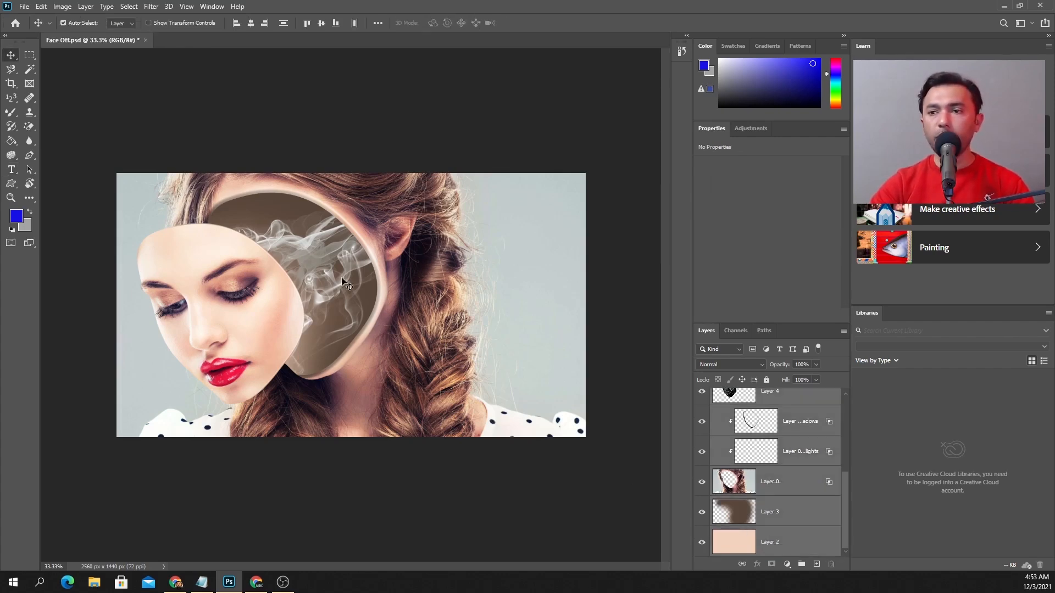
Try moving all selected layers together diagonally down across the canvas, and undo the move
{"action": "left_click_drag", "start_coordinate": [344, 283], "coordinate": [490, 422]}
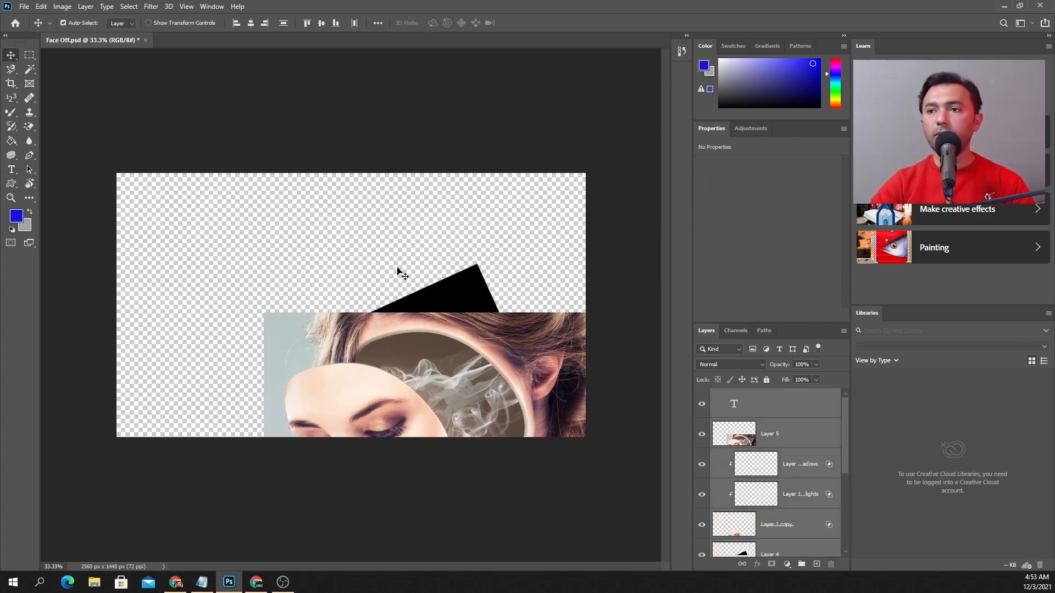
{"action": "key", "text": "ctrl+z"}
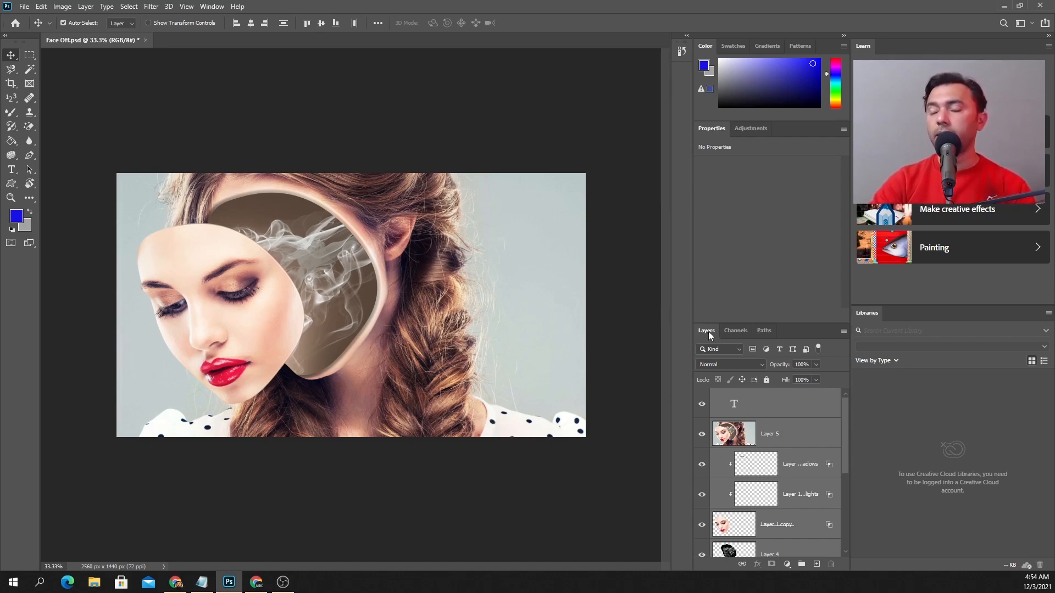
Detach and enlarge the Layers panel, dock it between Learn and Libraries, and float it over the canvas again
{"action": "left_click_drag", "start_coordinate": [706, 331], "coordinate": [460, 92]}
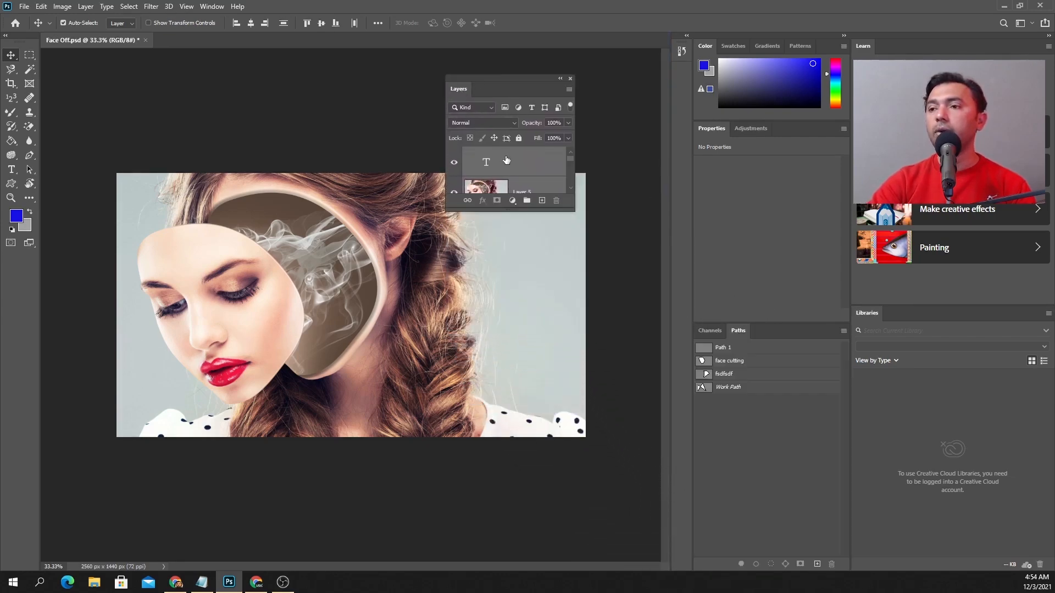
{"action": "left_click_drag", "start_coordinate": [561, 212], "coordinate": [585, 299]}
{"action": "left_click_drag", "start_coordinate": [537, 77], "coordinate": [988, 308]}
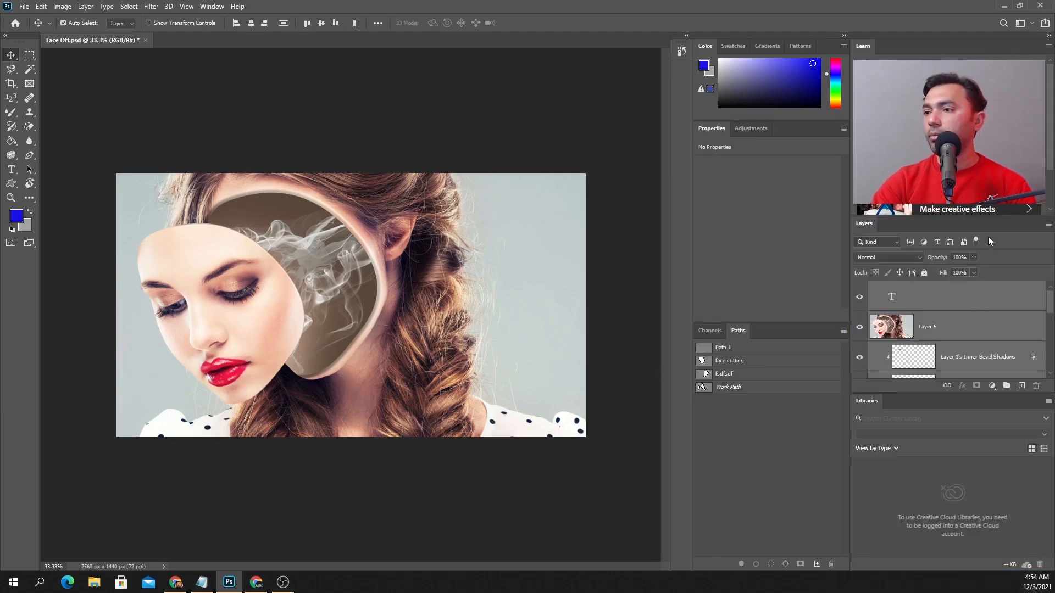
{"action": "left_click_drag", "start_coordinate": [979, 235], "coordinate": [495, 288]}
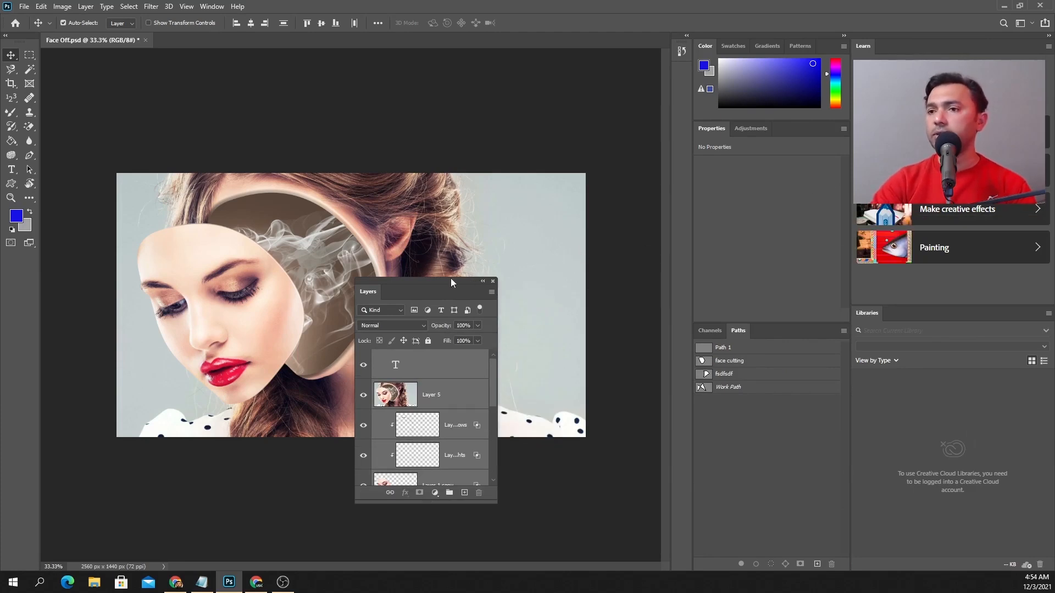
Collapse the Learn and Libraries column and dock the Layers panel above Channels and Paths, adjusting its place there
{"action": "left_click", "coordinate": [1048, 35]}
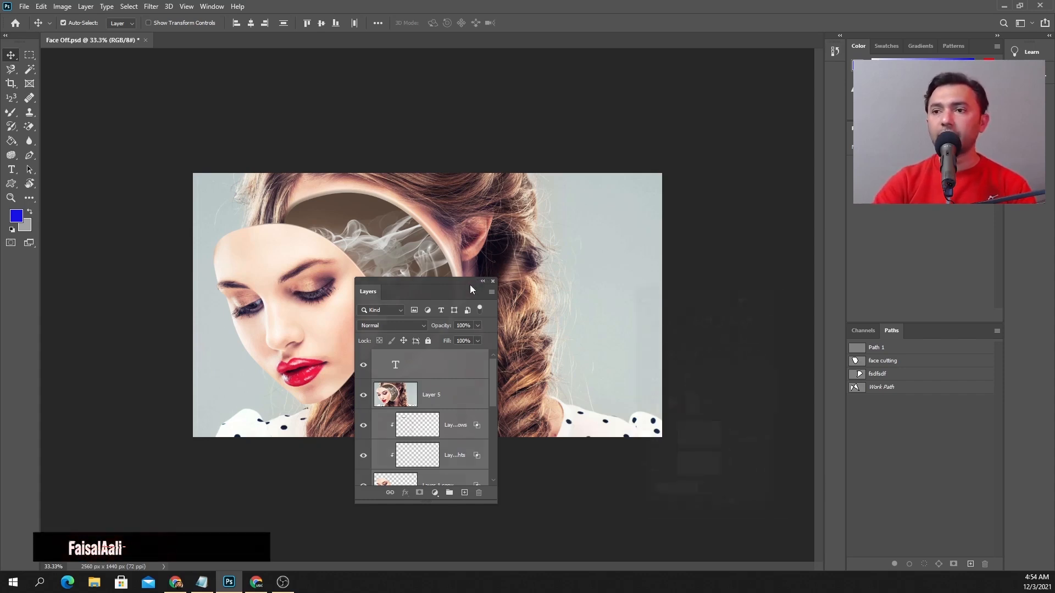
{"action": "left_click_drag", "start_coordinate": [483, 280], "coordinate": [917, 322]}
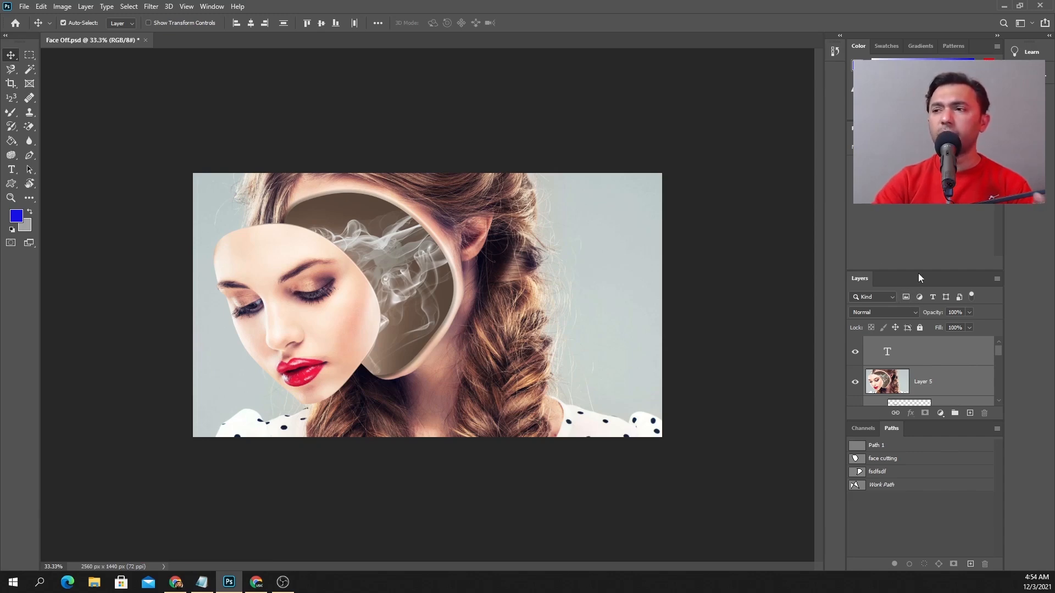
{"action": "left_click_drag", "start_coordinate": [870, 279], "coordinate": [864, 397]}
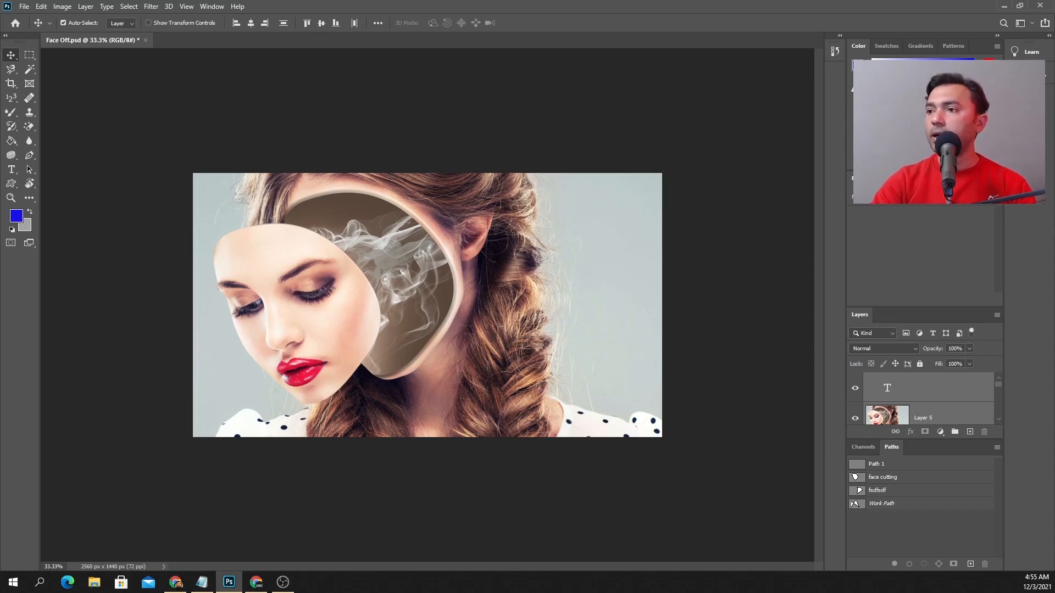
Move the Adjustments, Properties, Layers and Color panels into the collapsed icon strip beside History, expanding Adjustments from there
{"action": "left_click_drag", "start_coordinate": [906, 178], "coordinate": [831, 82]}
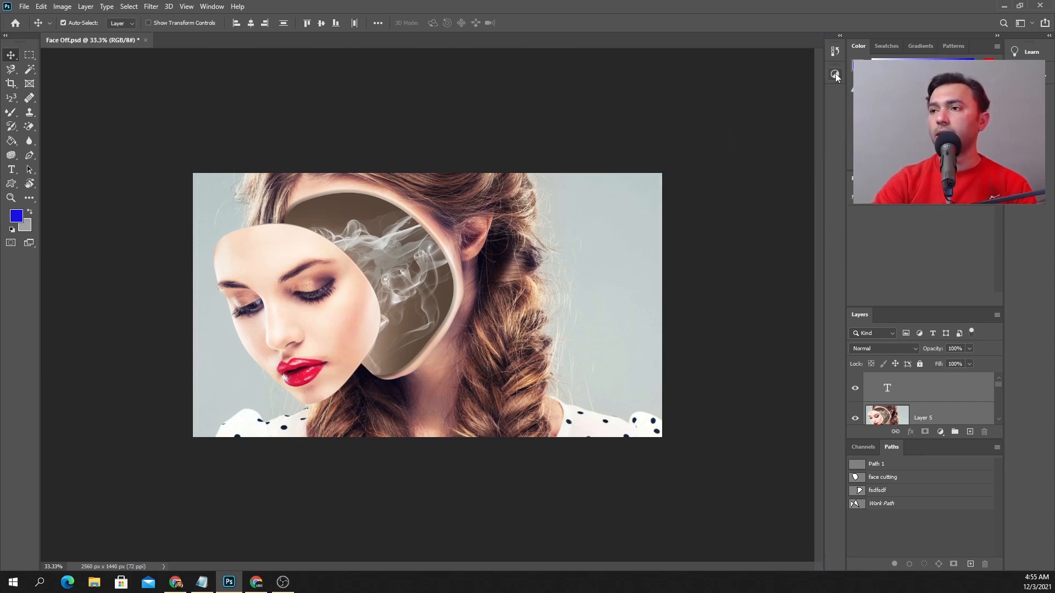
{"action": "left_click", "coordinate": [835, 75]}
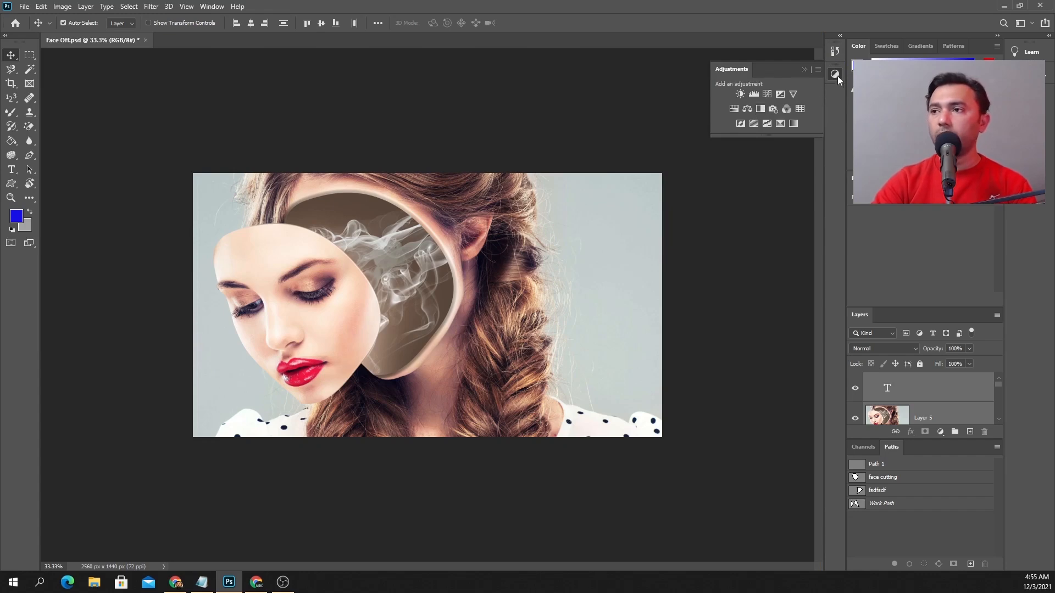
{"action": "left_click_drag", "start_coordinate": [863, 178], "coordinate": [828, 98]}
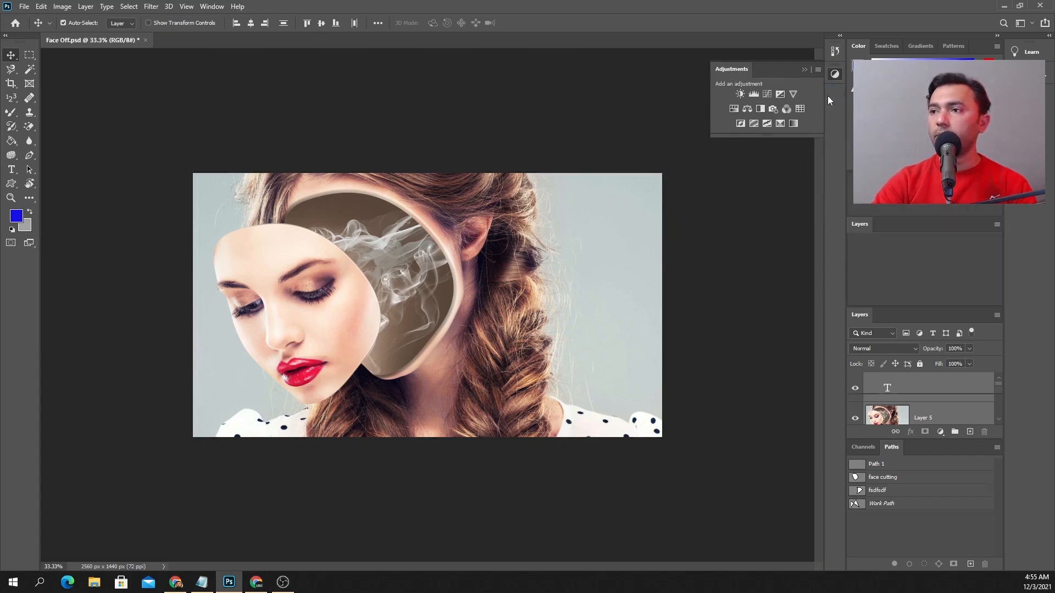
{"action": "left_click_drag", "start_coordinate": [891, 222], "coordinate": [839, 114]}
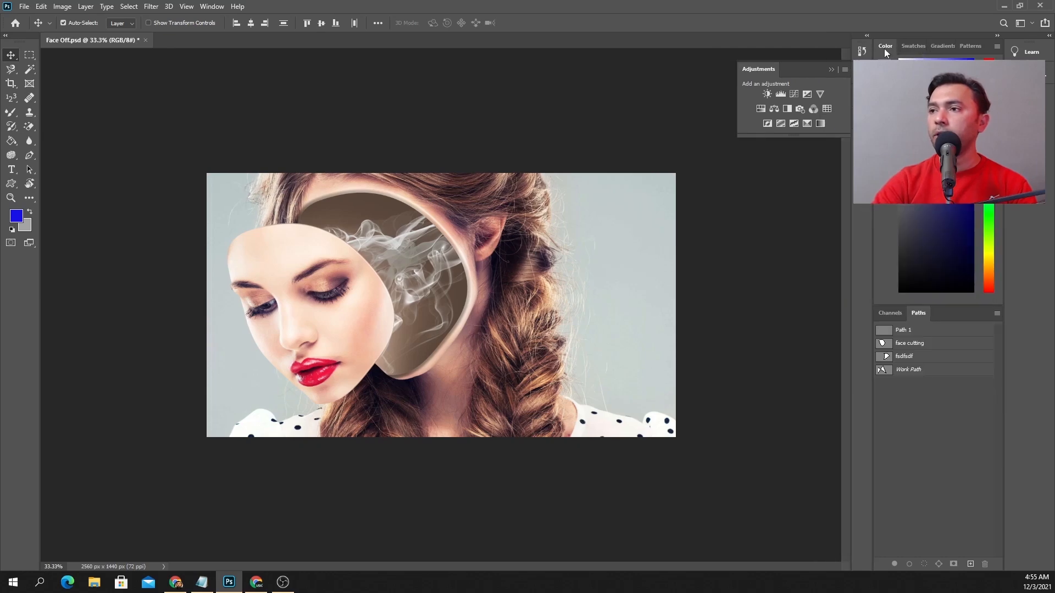
{"action": "left_click_drag", "start_coordinate": [885, 46], "coordinate": [859, 137]}
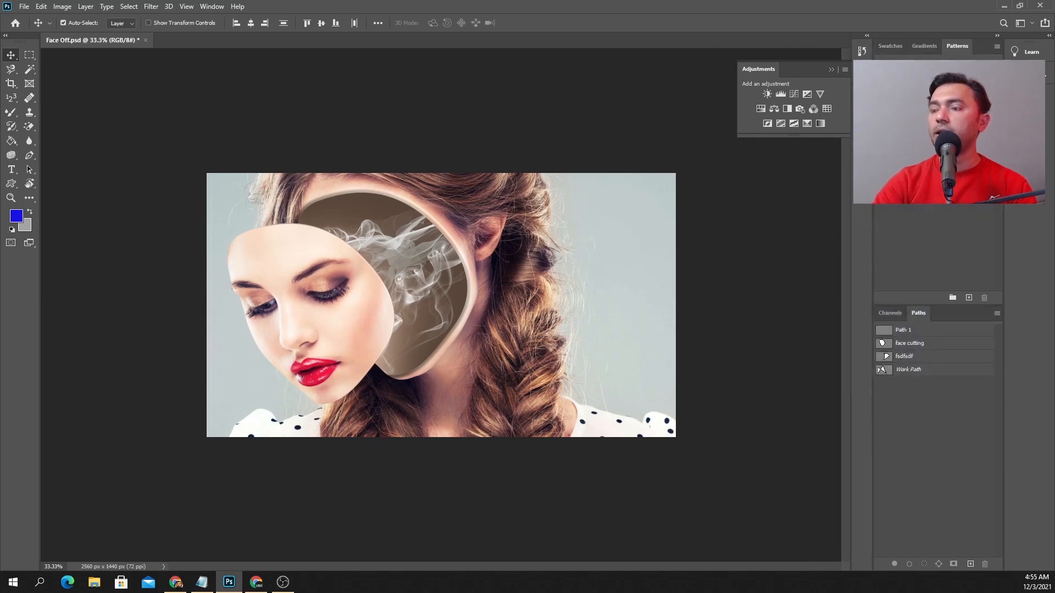
Hide the Adjustments panel and show the History panel
{"action": "left_click", "coordinate": [212, 6]}
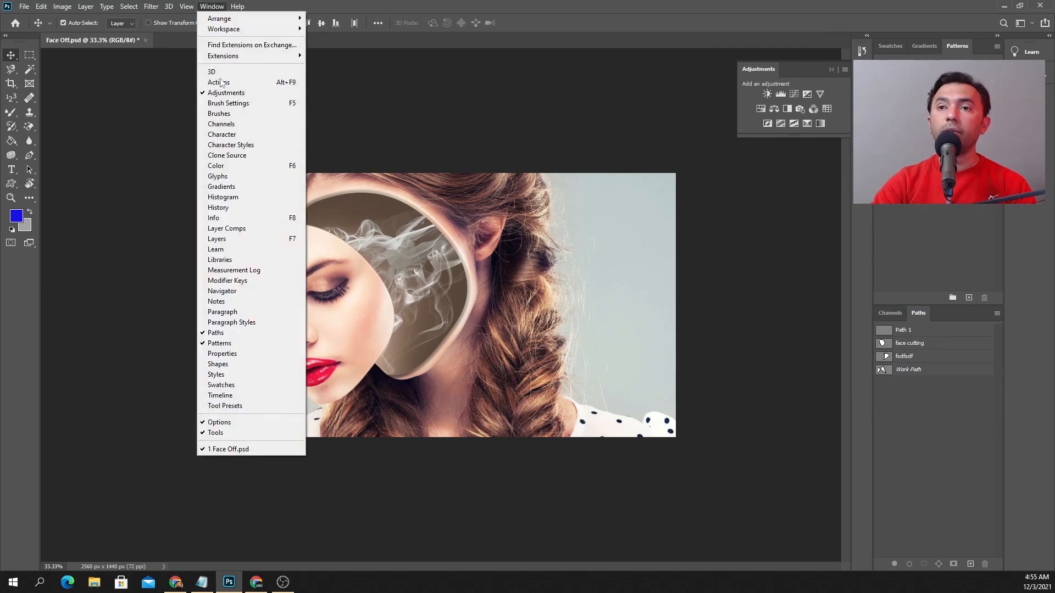
{"action": "left_click", "coordinate": [226, 92]}
{"action": "left_click", "coordinate": [211, 6]}
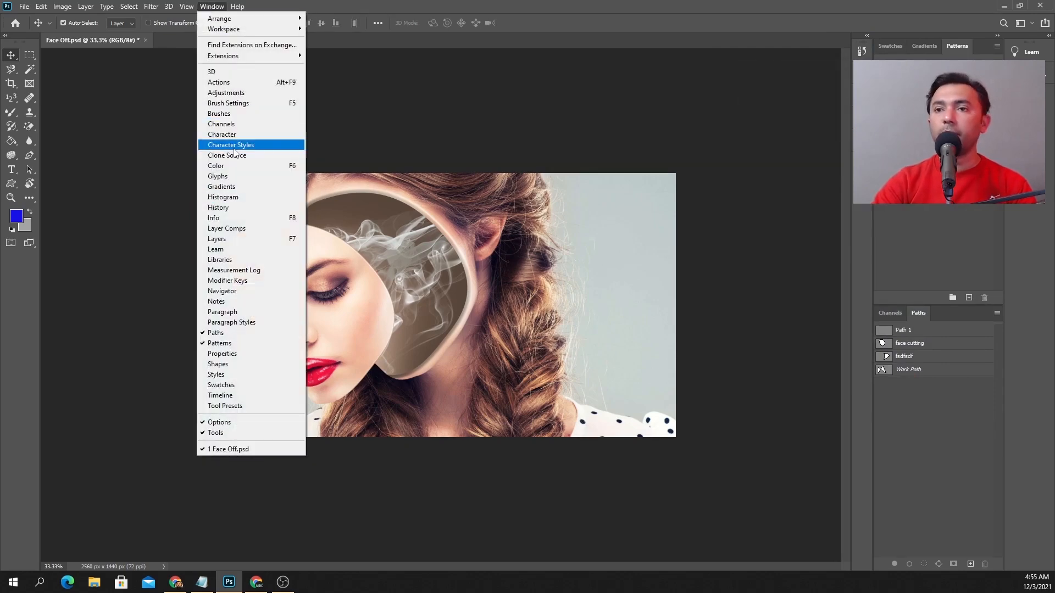
{"action": "left_click", "coordinate": [229, 208]}
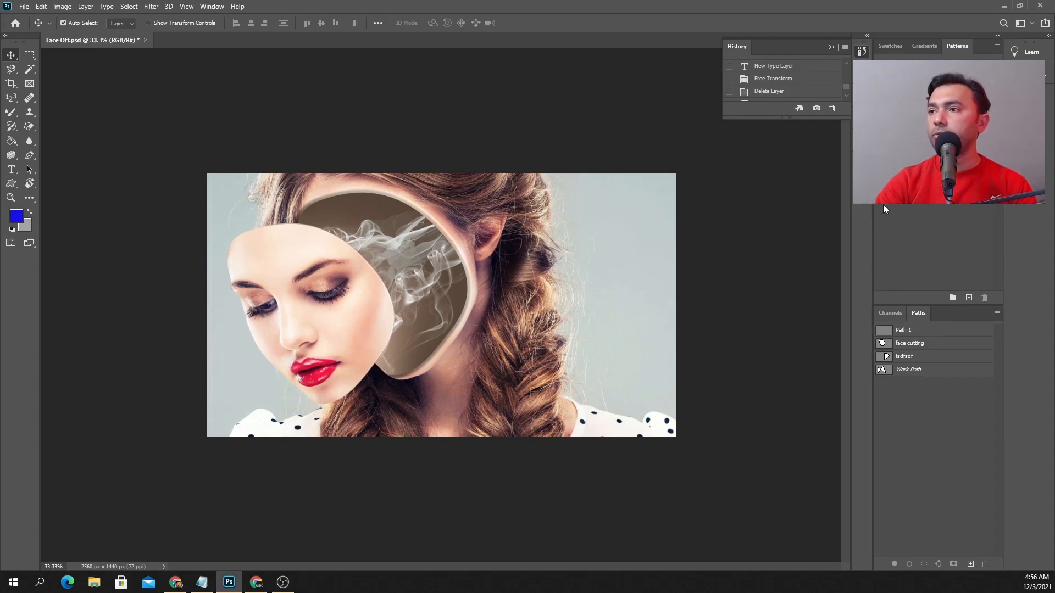
Expand the Layers panel from the icon strip, detach it as a floating panel and close it
{"action": "left_click", "coordinate": [861, 118]}
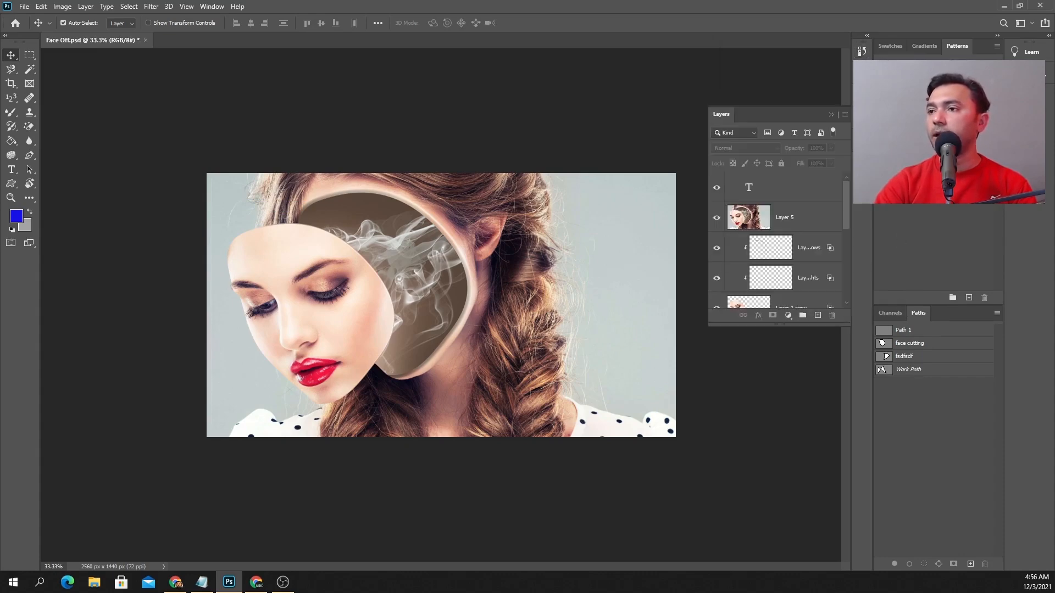
{"action": "left_click_drag", "start_coordinate": [821, 120], "coordinate": [684, 121]}
{"action": "left_click", "coordinate": [717, 110]}
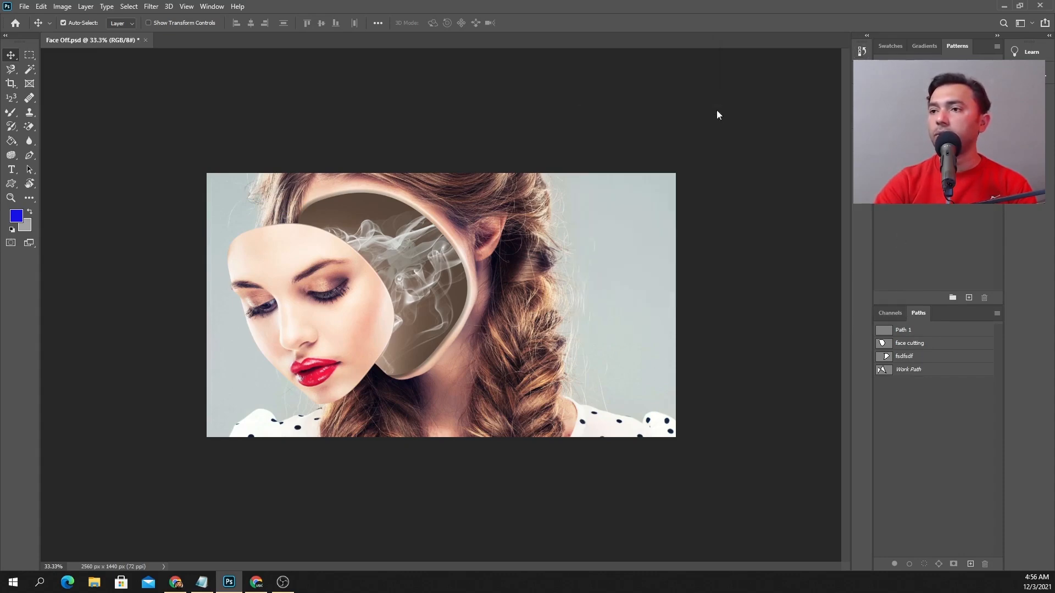
Show the Layers panel again and place it floating beside the panel dock
{"action": "left_click", "coordinate": [212, 7]}
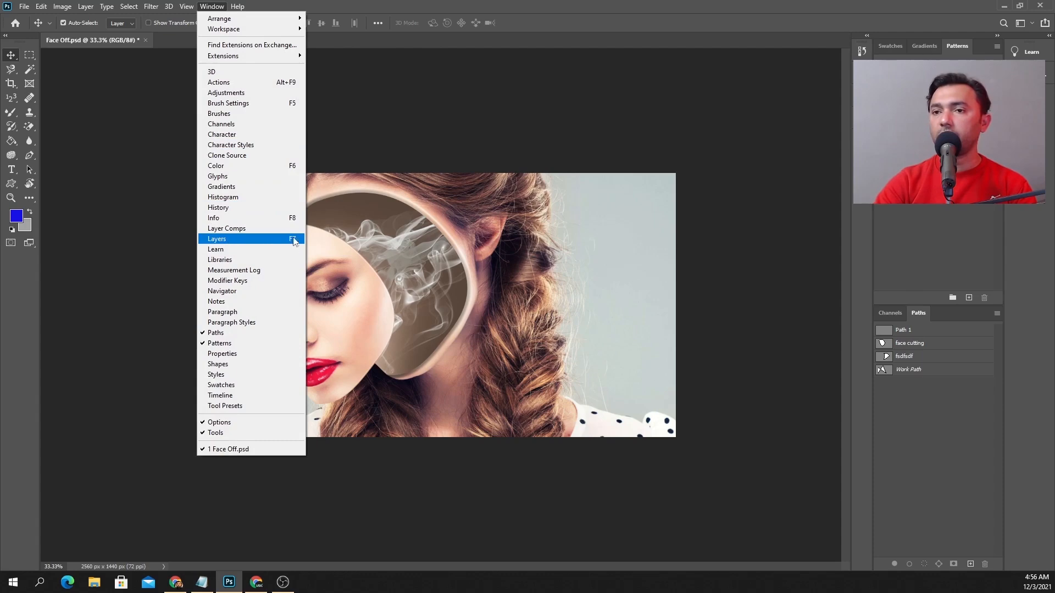
{"action": "left_click", "coordinate": [223, 240]}
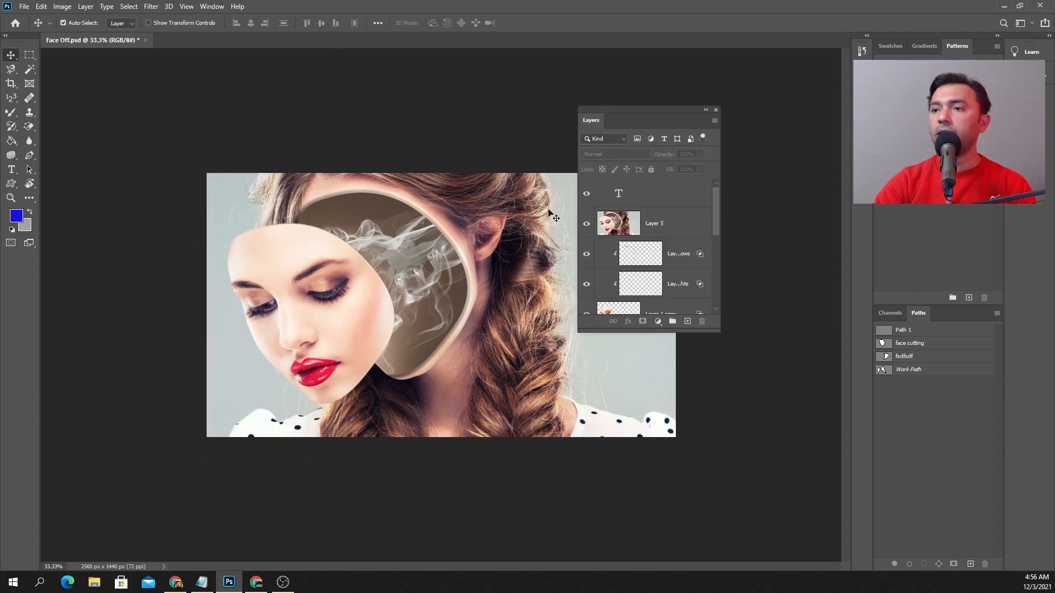
{"action": "left_click_drag", "start_coordinate": [655, 107], "coordinate": [772, 127]}
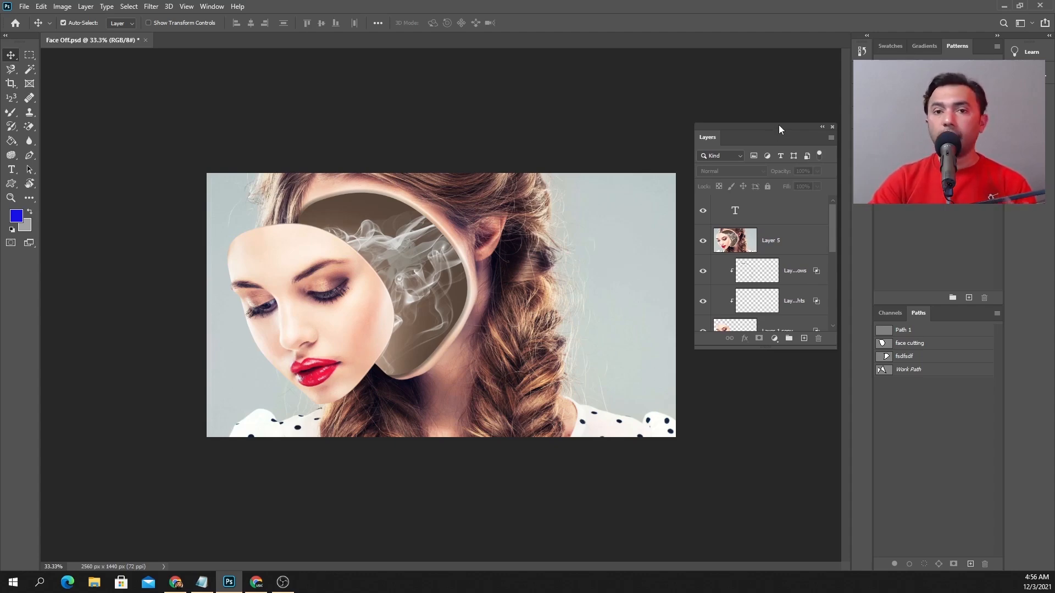
Choose the Essentials (Default) workspace and reset it to restore the original panel layout
{"action": "left_click", "coordinate": [212, 7]}
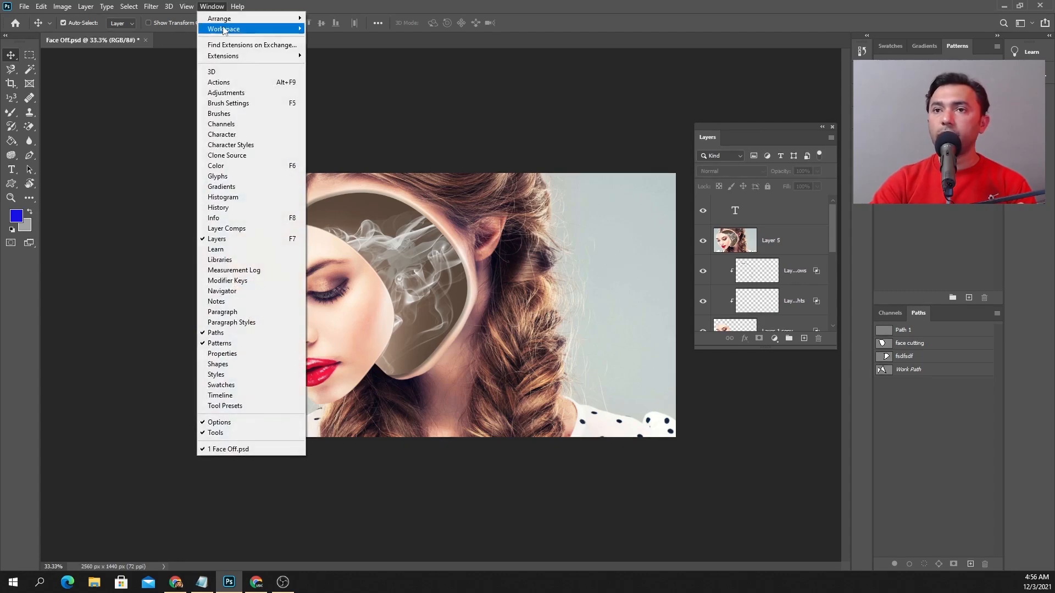
{"action": "mouse_move", "coordinate": [237, 29]}
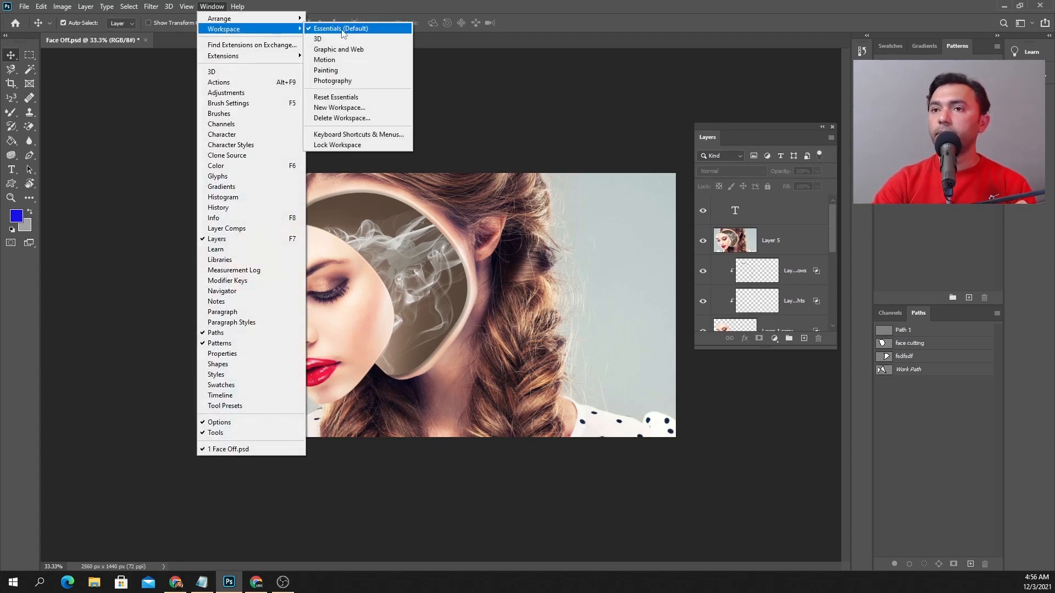
{"action": "left_click", "coordinate": [342, 29]}
{"action": "left_click", "coordinate": [212, 6]}
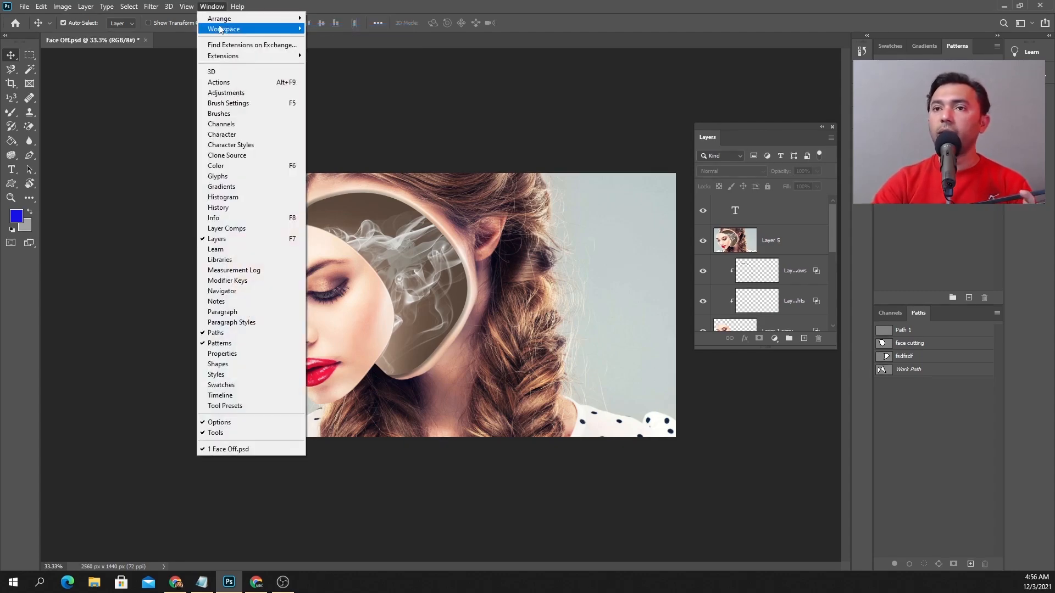
{"action": "mouse_move", "coordinate": [223, 30]}
{"action": "left_click", "coordinate": [331, 99]}
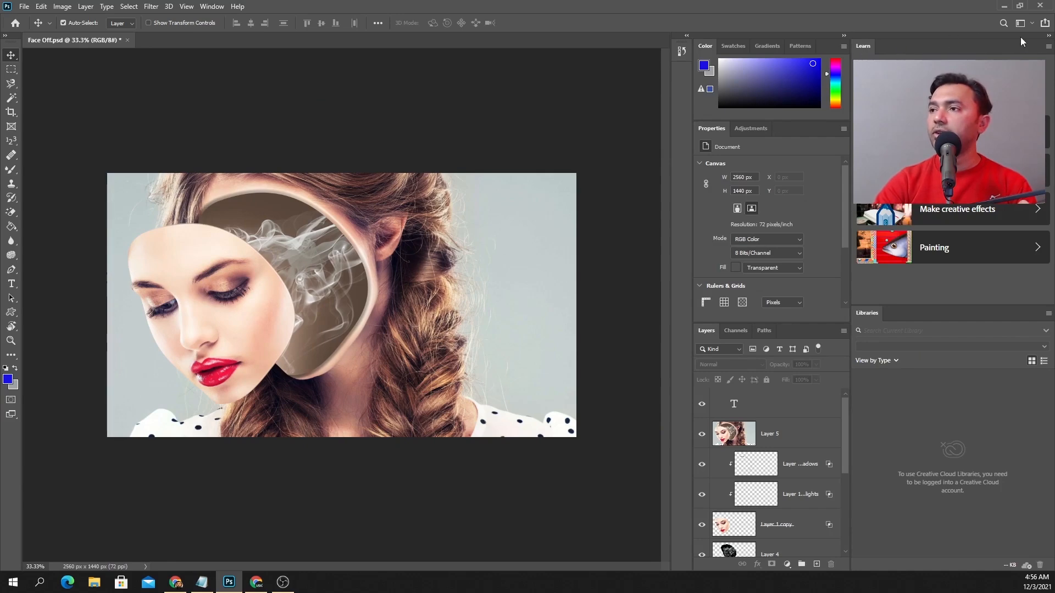
Collapse the Learn and Libraries column, move both panels into the icon strip under History, and widen the main panel column
{"action": "left_click", "coordinate": [1048, 36]}
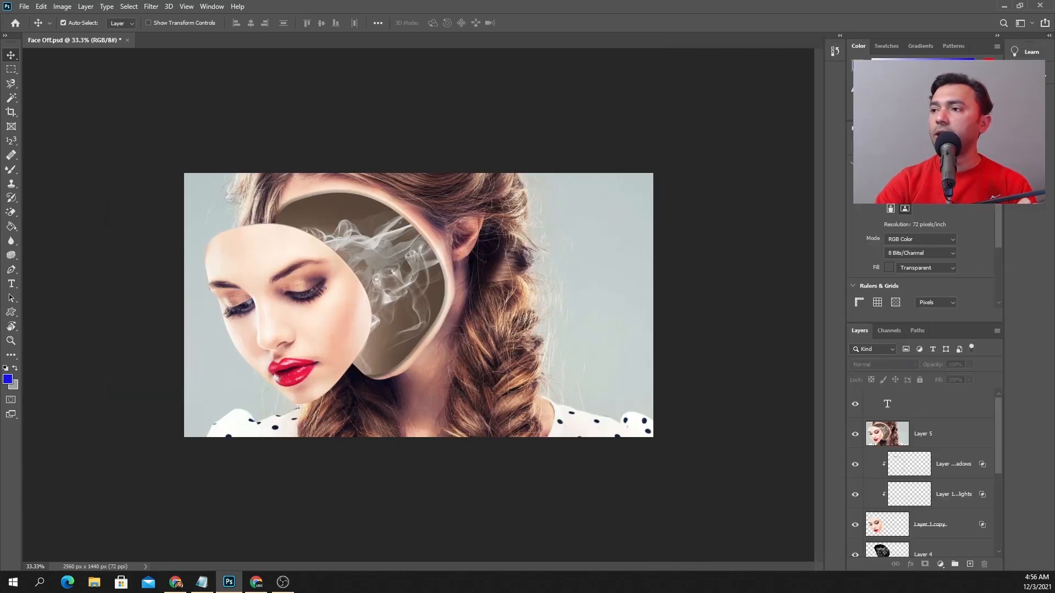
{"action": "left_click_drag", "start_coordinate": [1031, 38], "coordinate": [838, 82]}
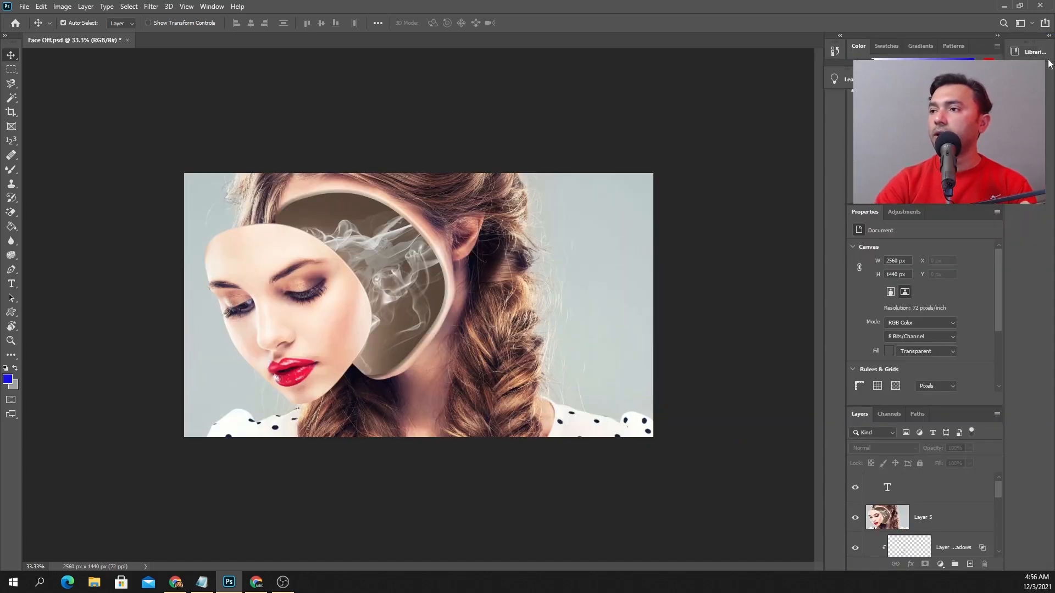
{"action": "left_click_drag", "start_coordinate": [1038, 52], "coordinate": [841, 108]}
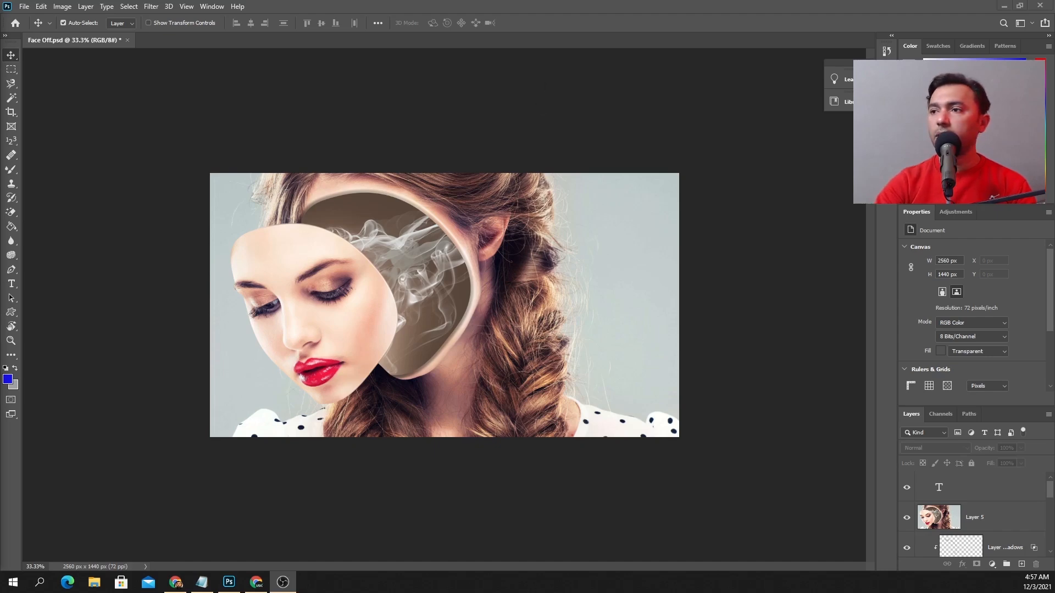
{"action": "left_click_drag", "start_coordinate": [901, 110], "coordinate": [845, 110]}
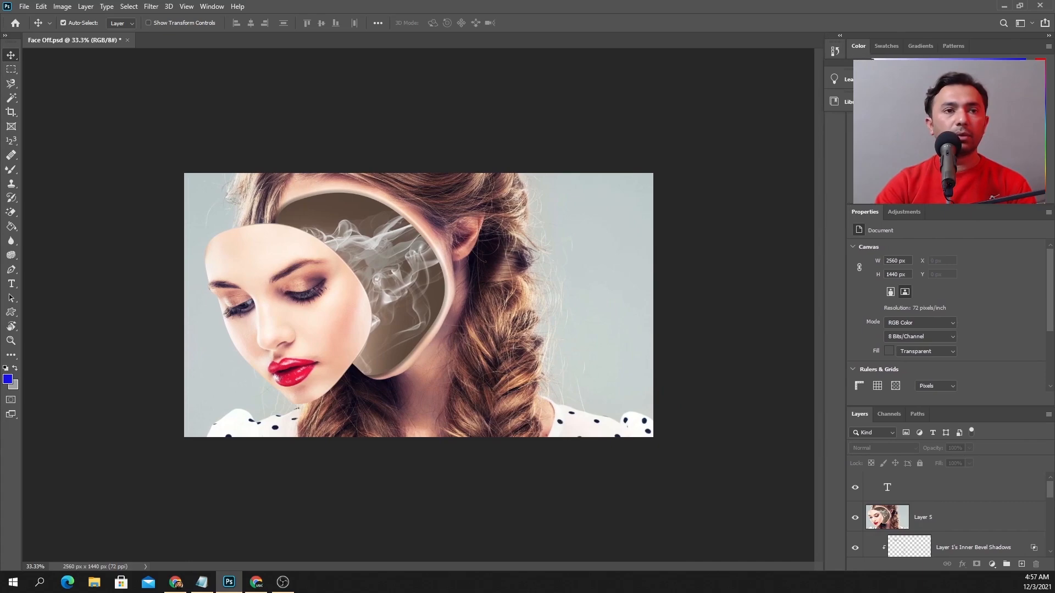